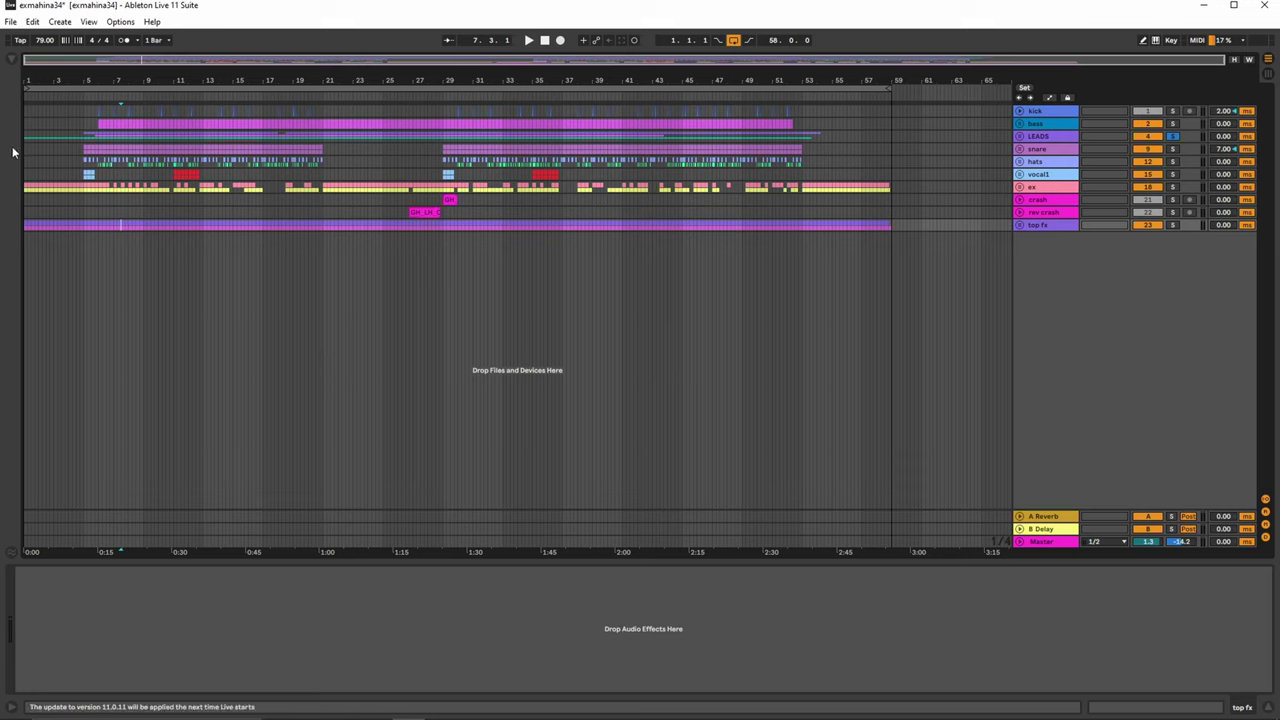
Expand the bass group to view its frozen MIDI clip in the song's first 20 bars, and collapse it
{"action": "left_click_drag", "start_coordinate": [57, 75], "coordinate": [134, 162]}
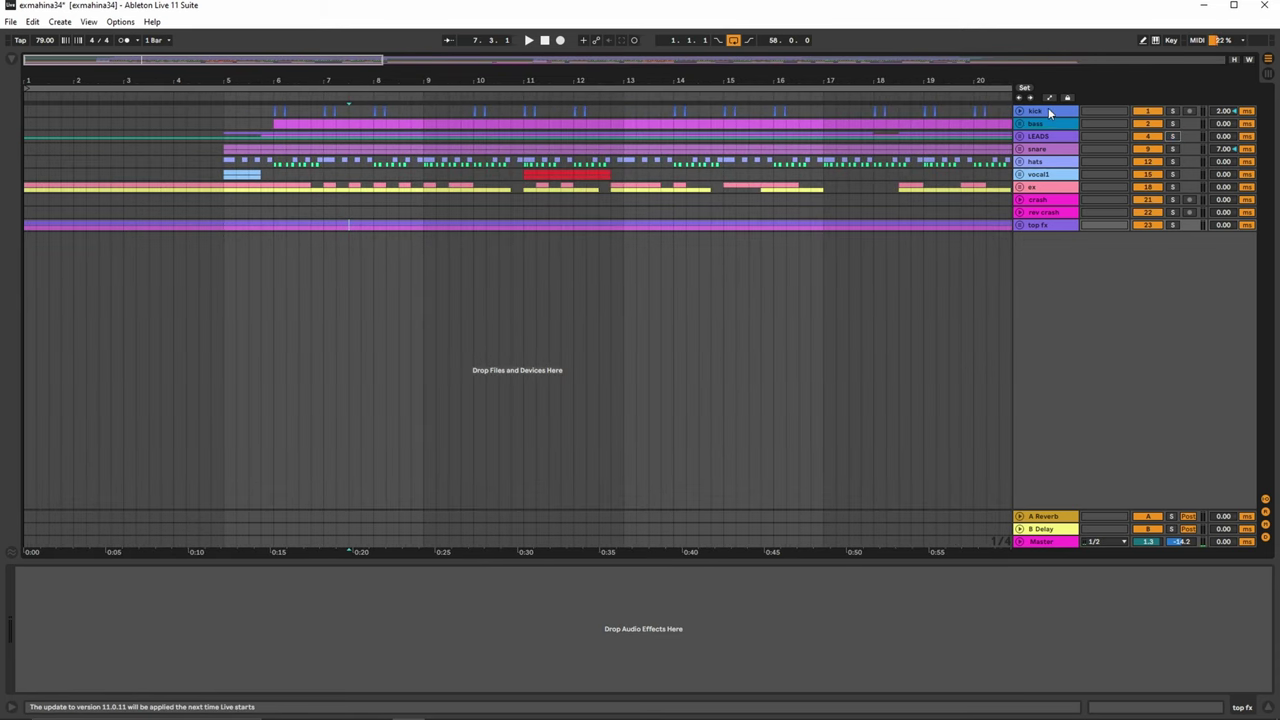
{"action": "left_click", "coordinate": [1020, 124]}
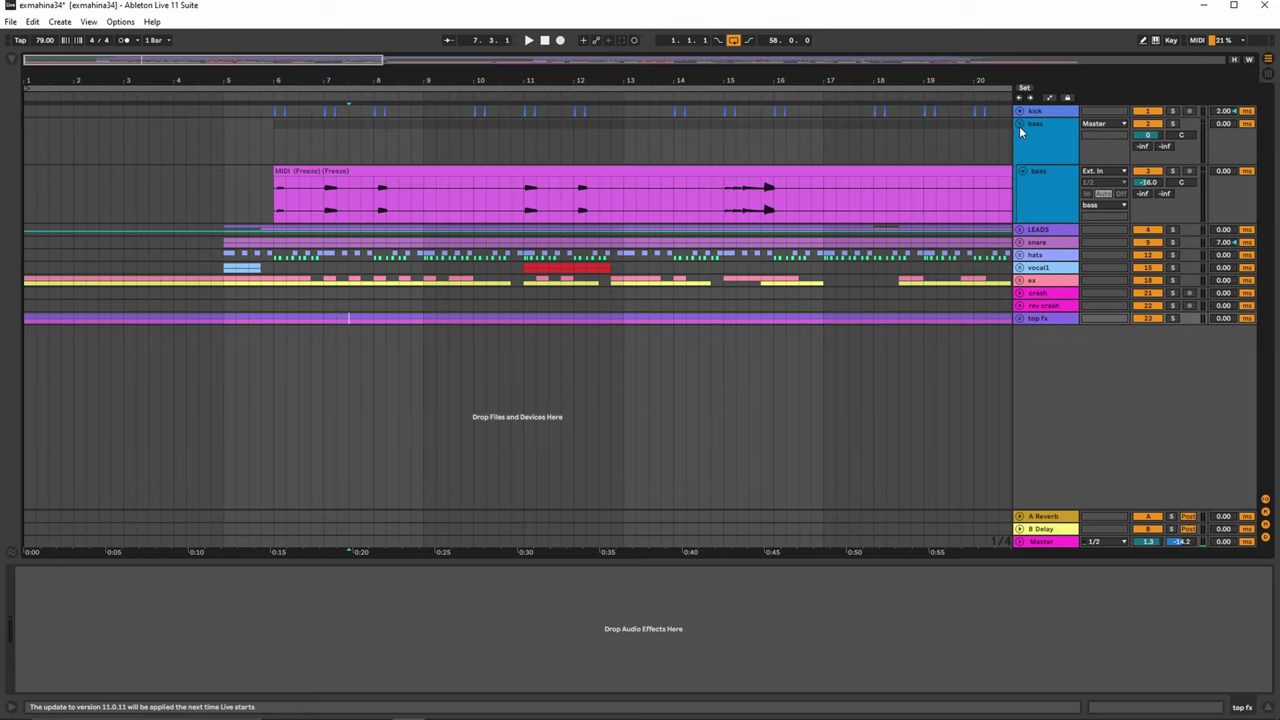
{"action": "left_click", "coordinate": [1020, 124]}
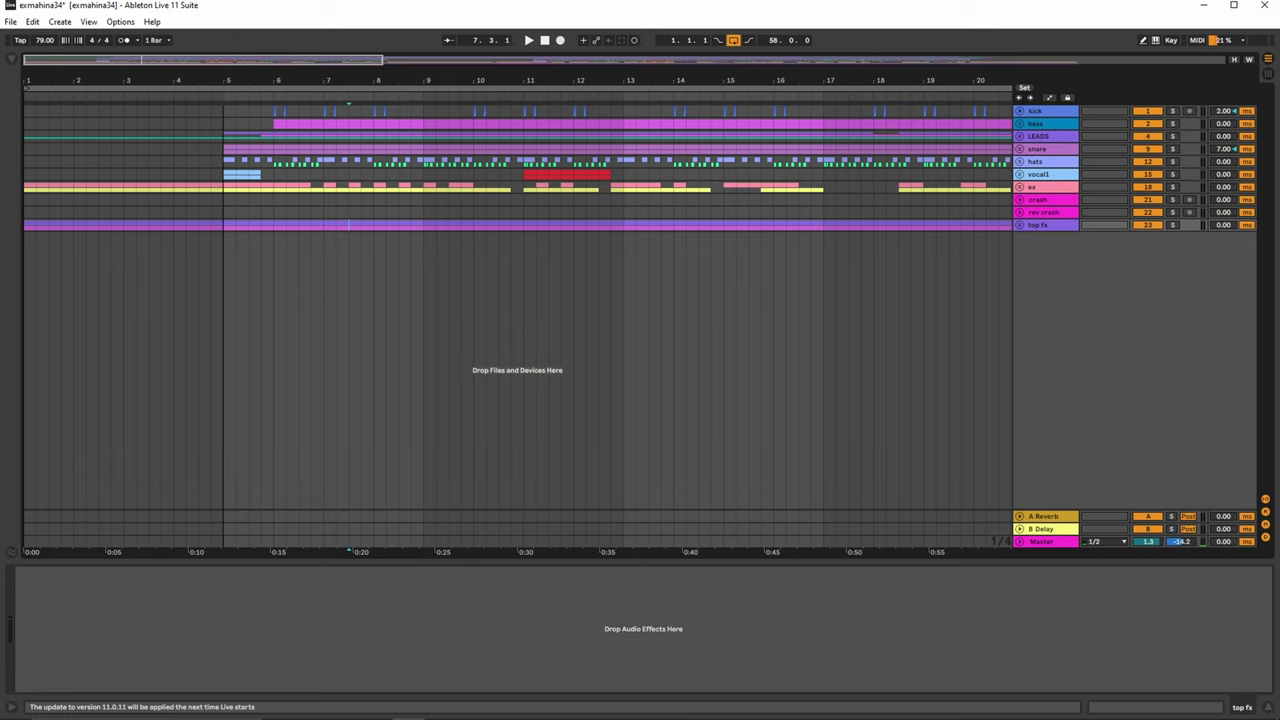
Solo the kick track and the bass group together
{"action": "left_click_drag", "start_coordinate": [223, 76], "coordinate": [137, 75]}
{"action": "left_click", "coordinate": [1044, 115]}
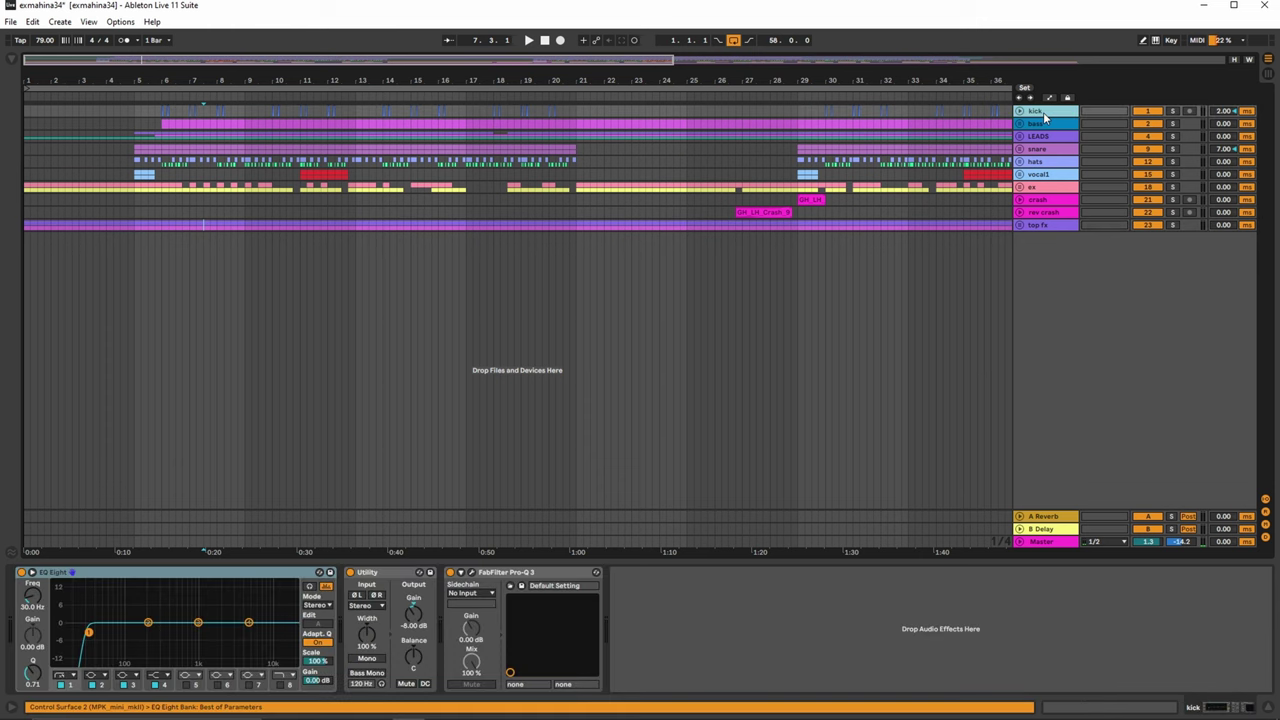
{"action": "left_click", "coordinate": [1175, 114]}
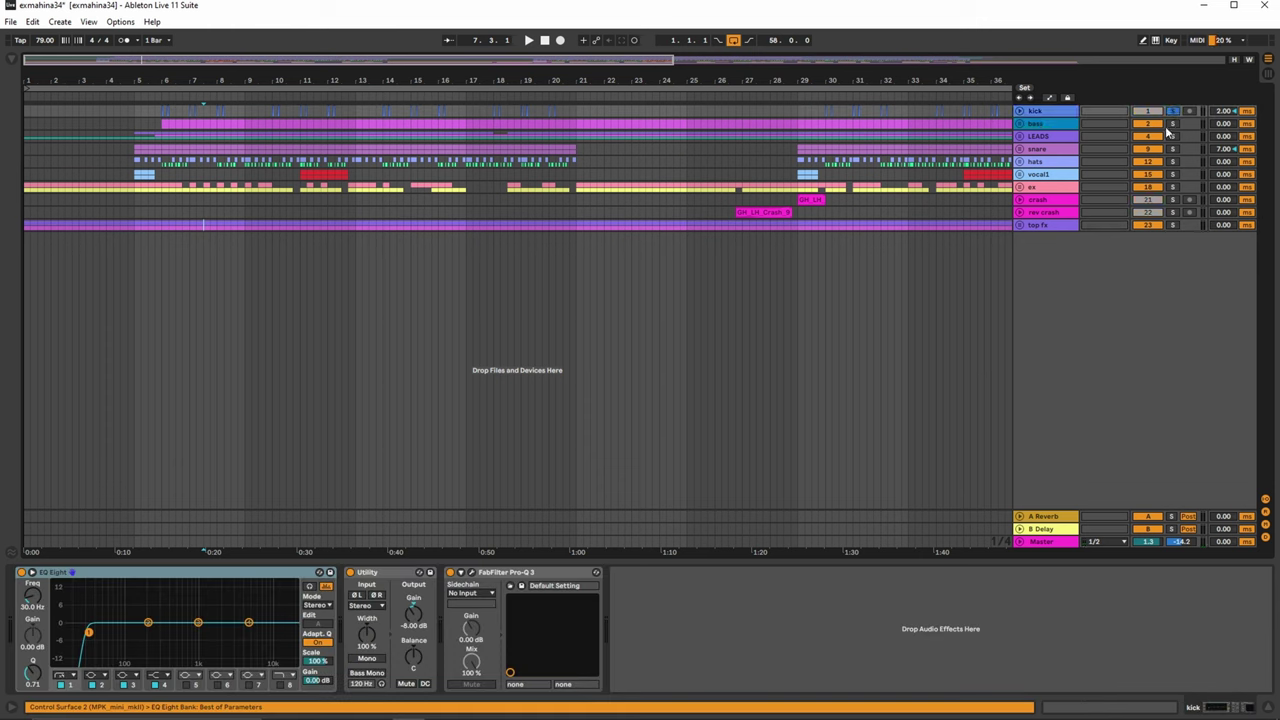
{"action": "left_click", "coordinate": [1173, 123], "text": "ctrl"}
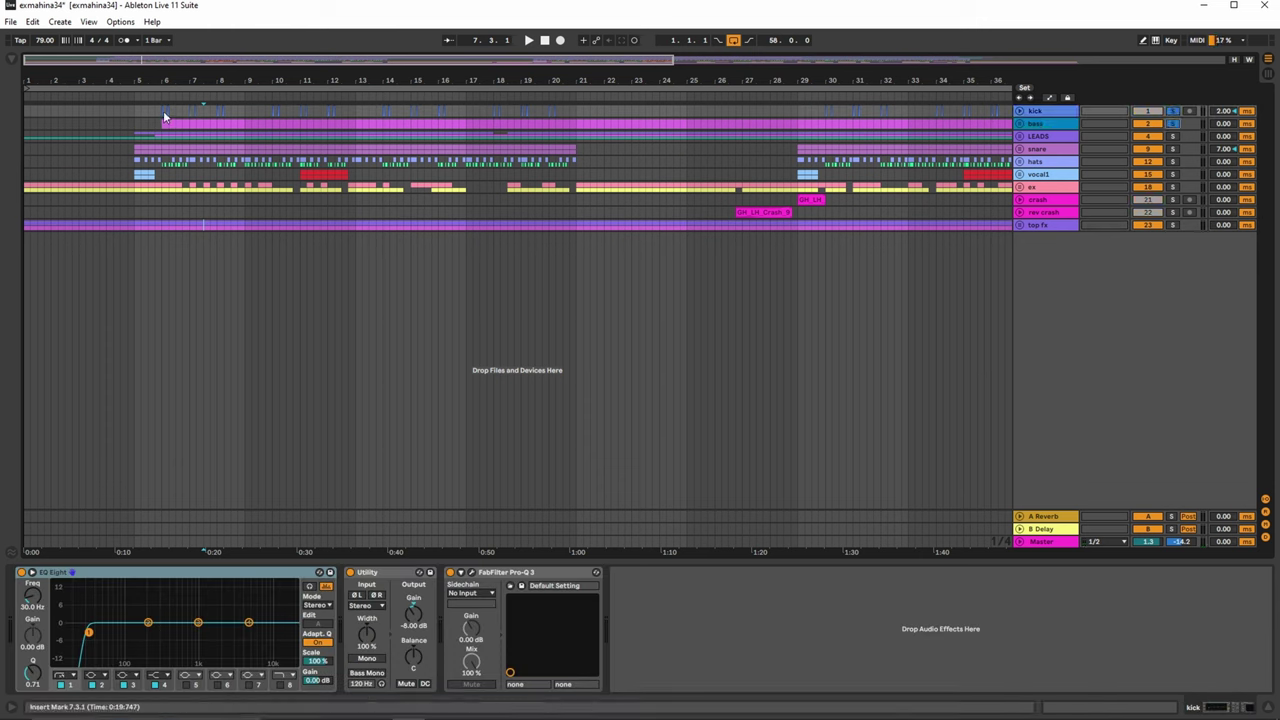
Expand the kick and bass tracks and play the soloed pair from bar 15
{"action": "left_click", "coordinate": [1020, 123]}
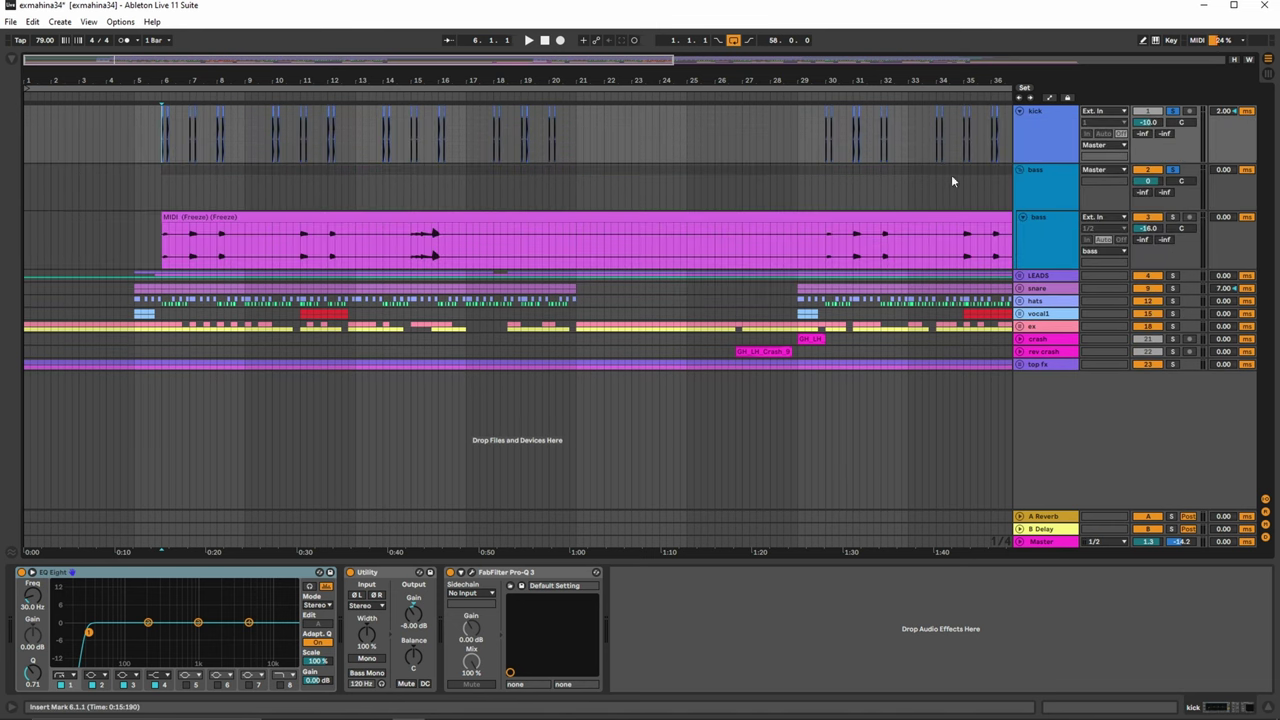
{"action": "left_click", "coordinate": [415, 246]}
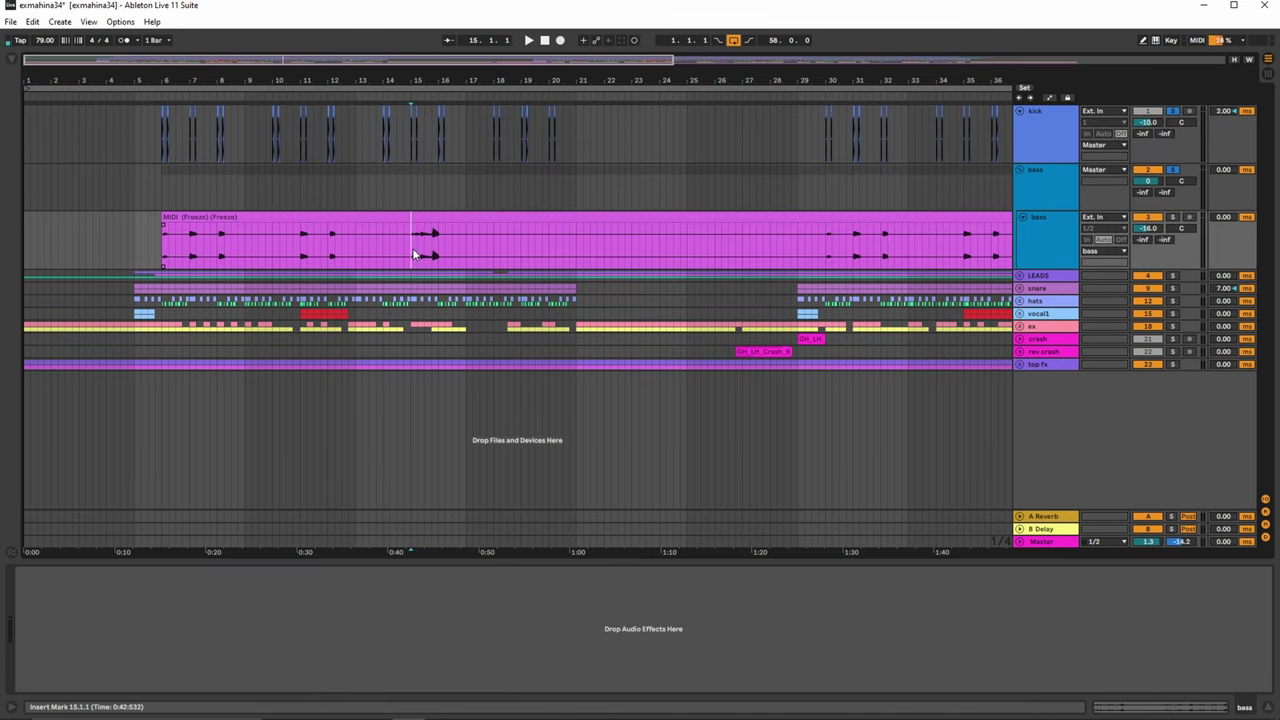
{"action": "key", "text": "space"}
{"action": "key", "text": "plus"}
{"action": "key", "text": "plus"}
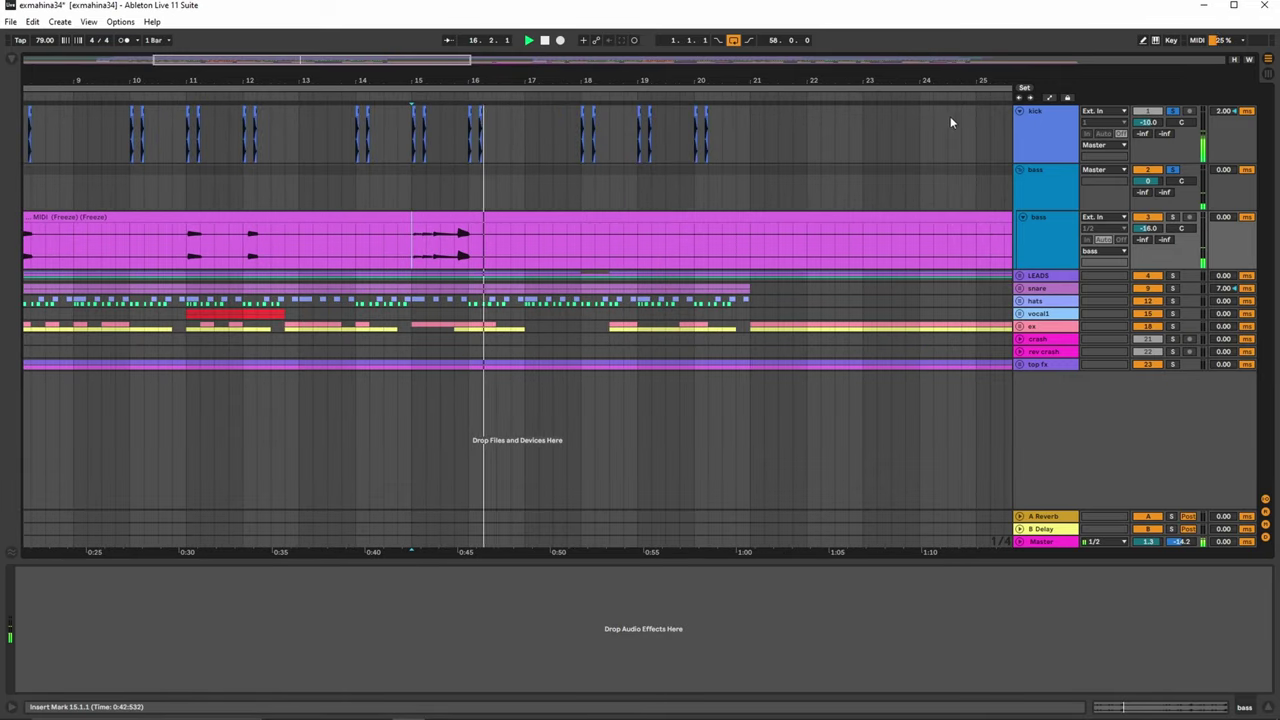
{"action": "left_click_drag", "start_coordinate": [813, 78], "coordinate": [390, 78]}
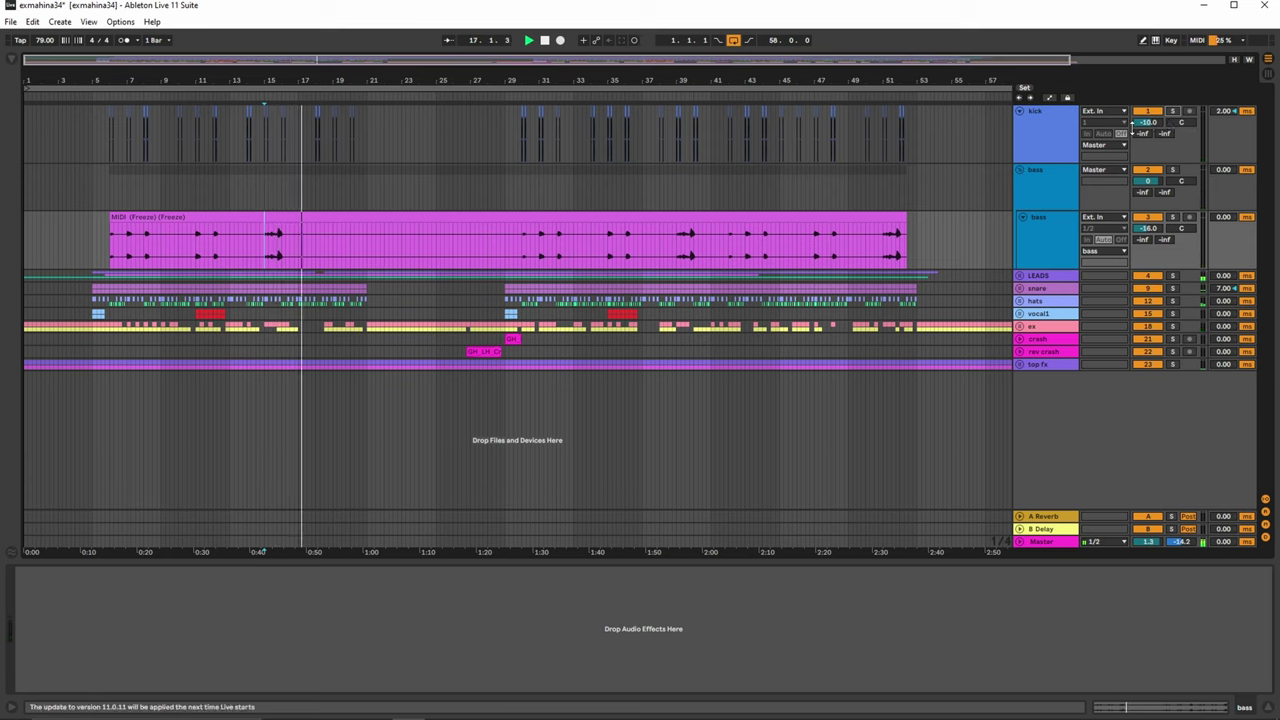
View the device chains on the kick track and the Master track
{"action": "left_click", "coordinate": [1032, 130]}
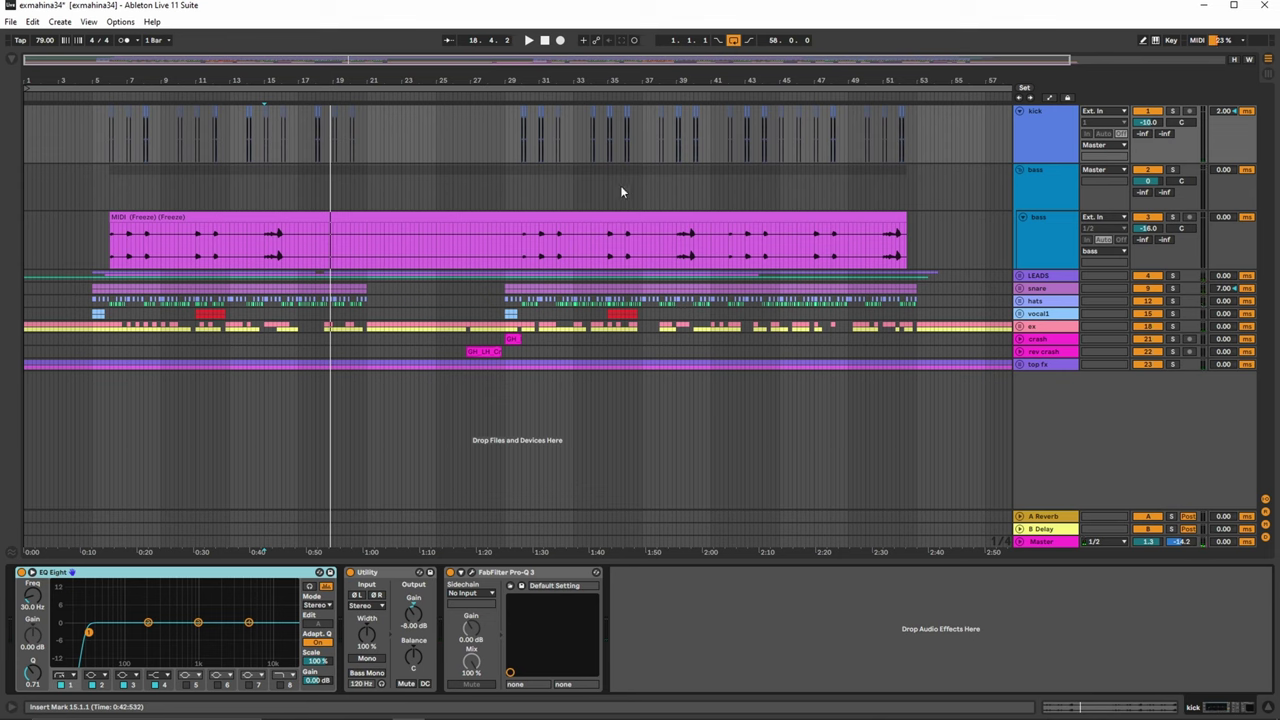
{"action": "left_click", "coordinate": [1048, 541]}
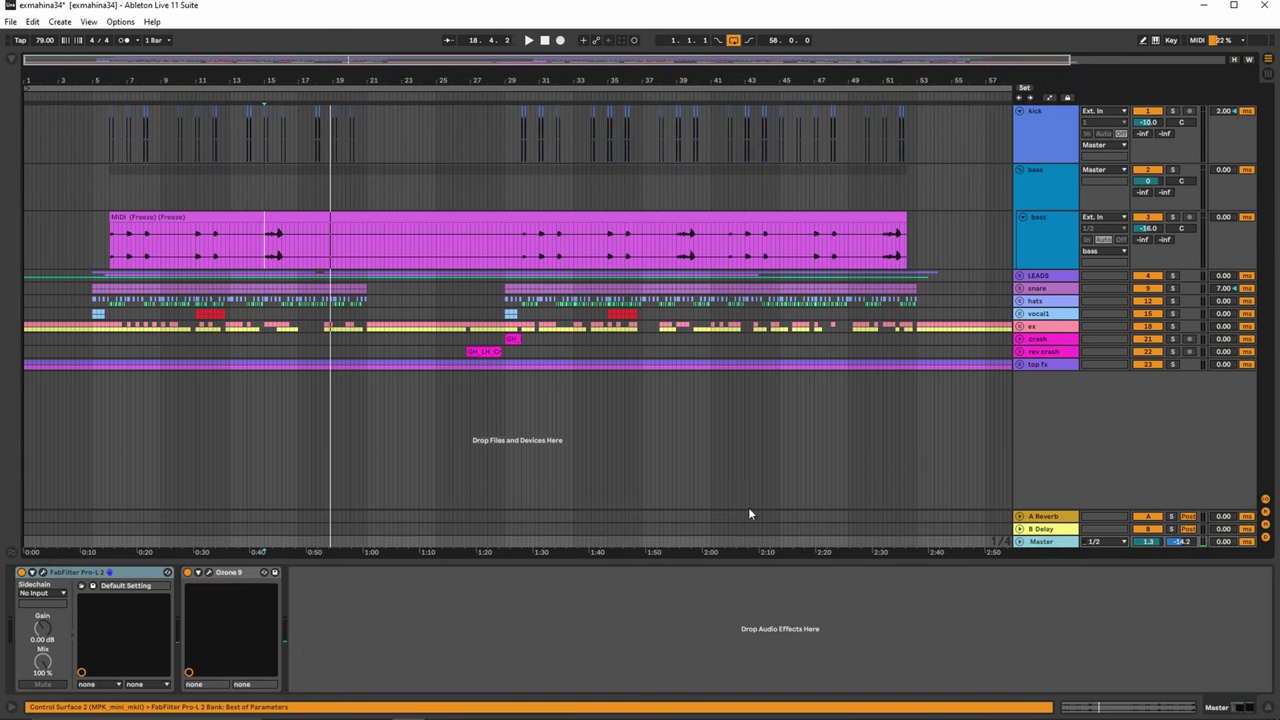
{"action": "left_click", "coordinate": [771, 486]}
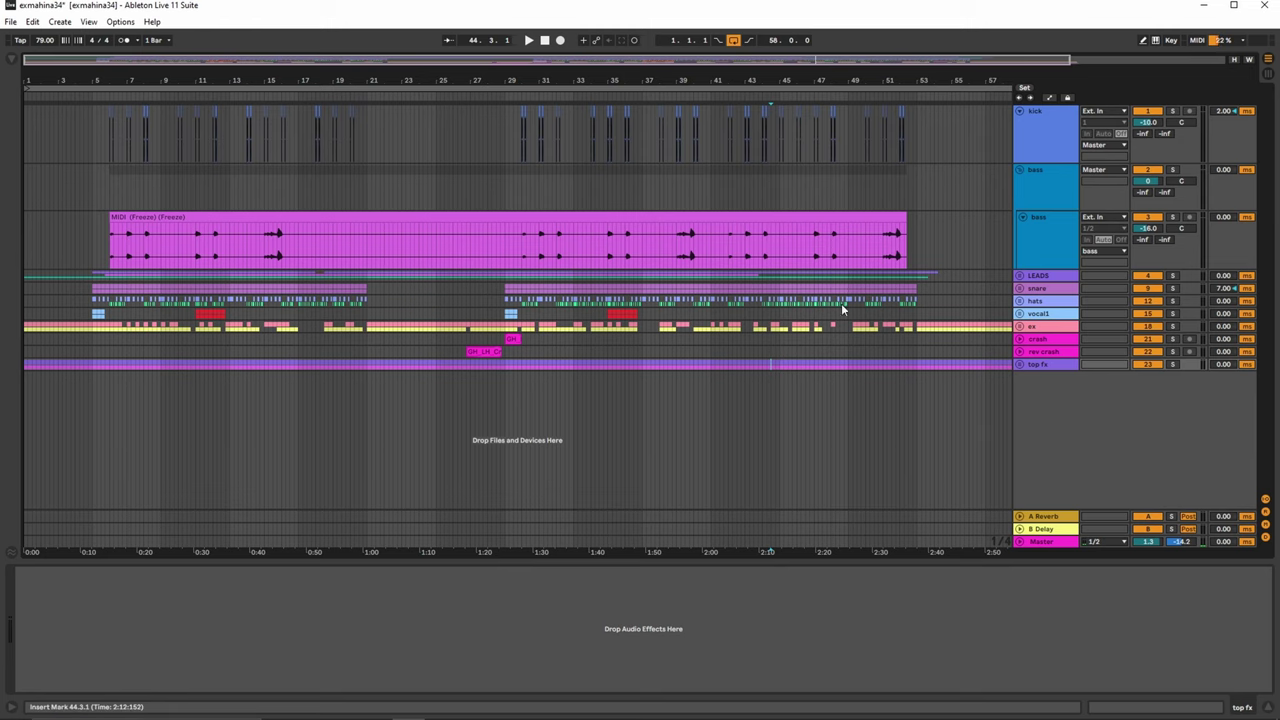
Collapse the kick track and bass group, and expand the LEADS group to show its tracks
{"action": "left_click", "coordinate": [1019, 112]}
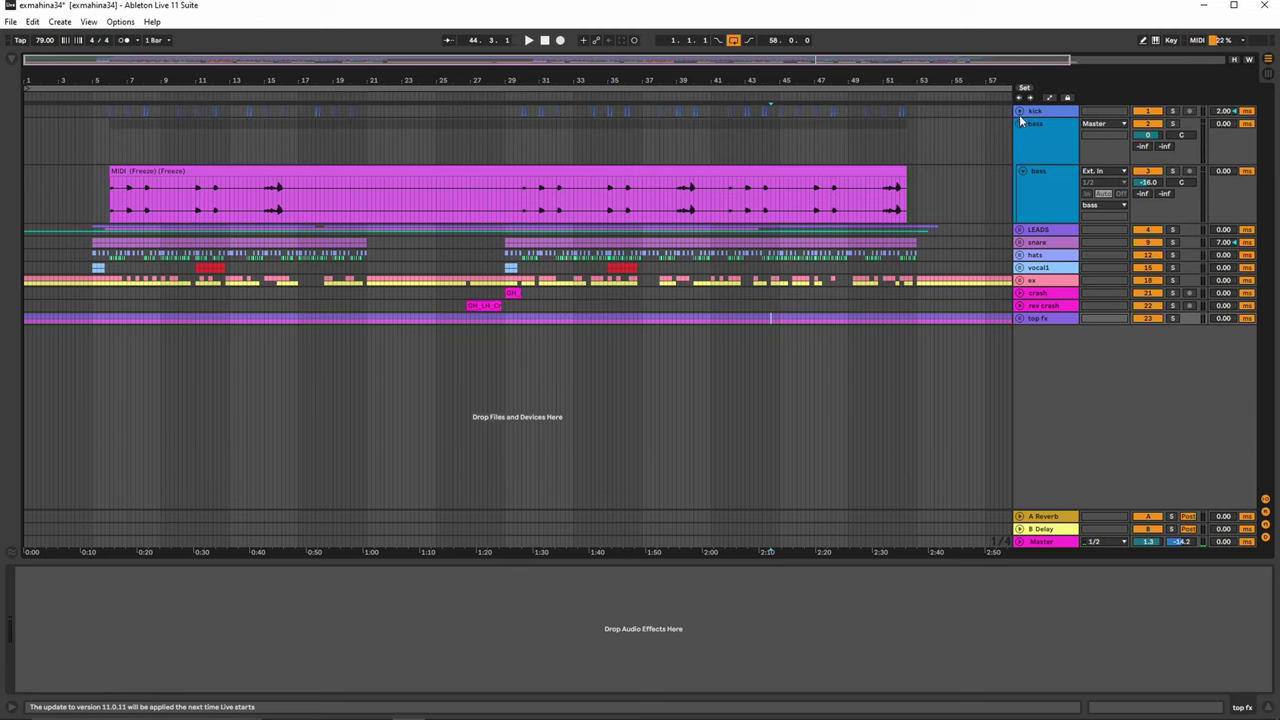
{"action": "left_click", "coordinate": [1021, 124]}
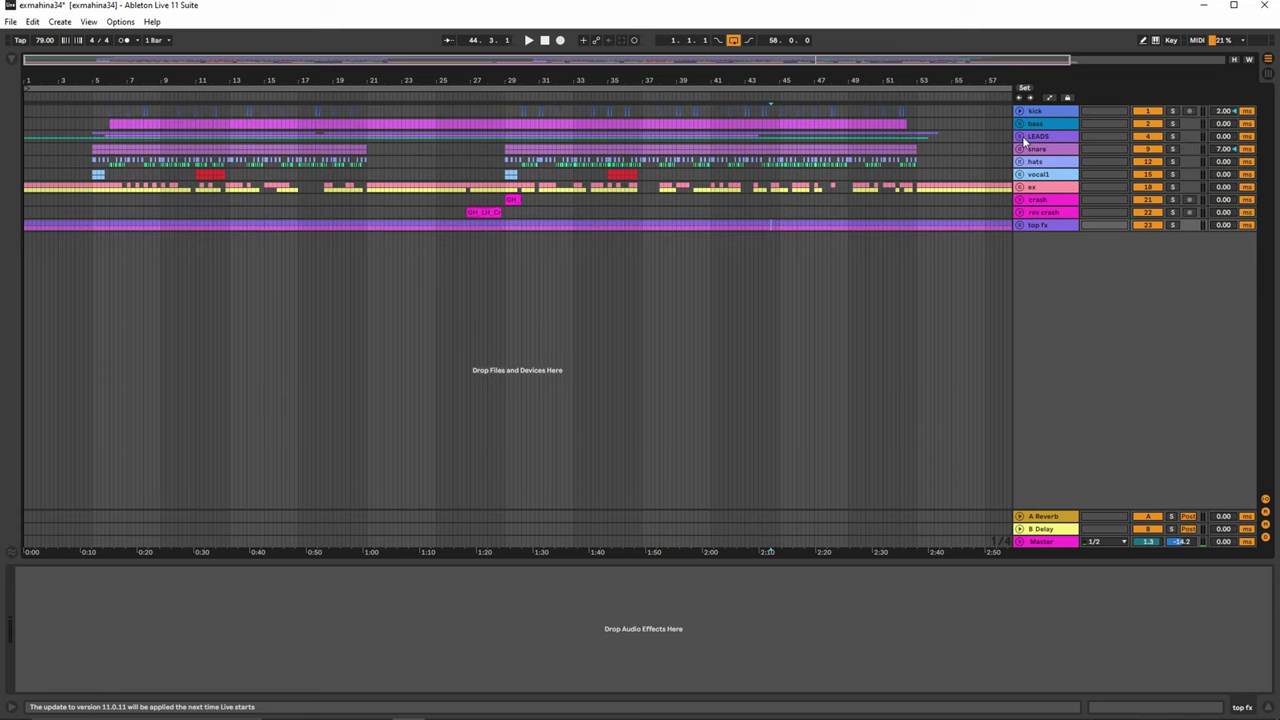
{"action": "left_click", "coordinate": [1020, 137]}
{"action": "left_click_drag", "start_coordinate": [170, 80], "coordinate": [170, 77]}
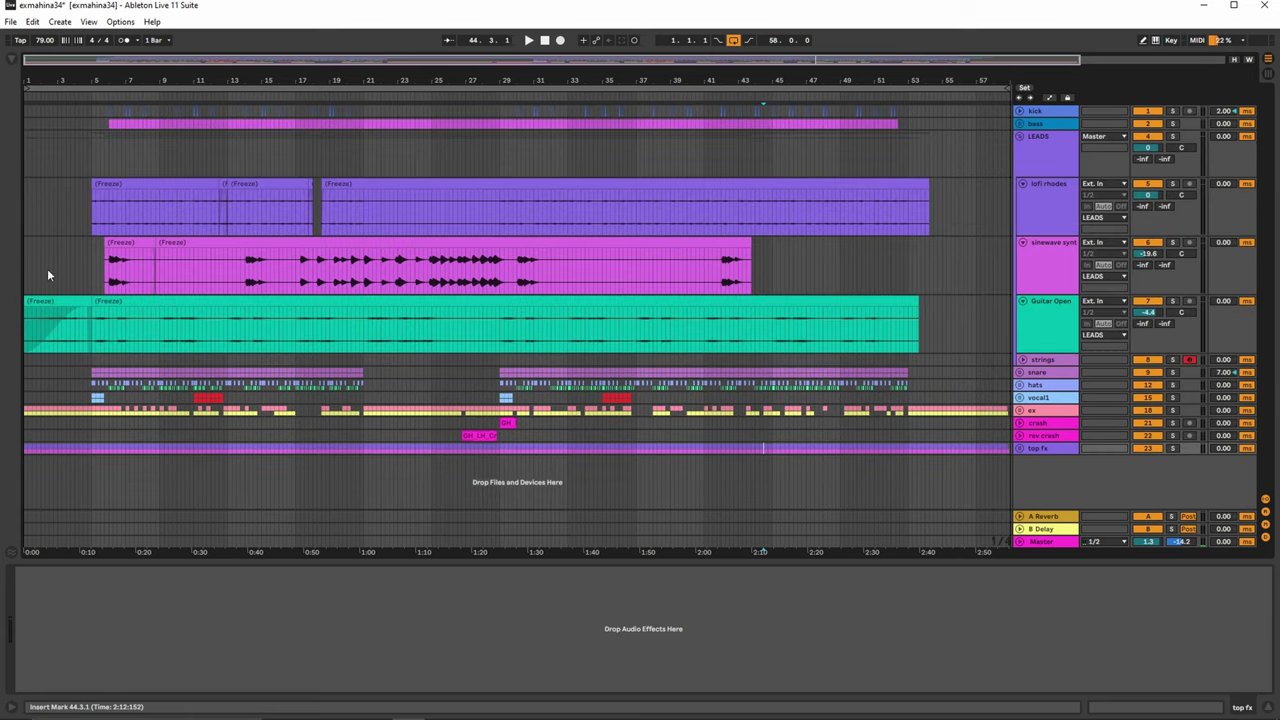
Play the song from the Guitar Open intro clip at bar 1 and expand the strings track
{"action": "left_click", "coordinate": [45, 301]}
{"action": "key", "text": "space"}
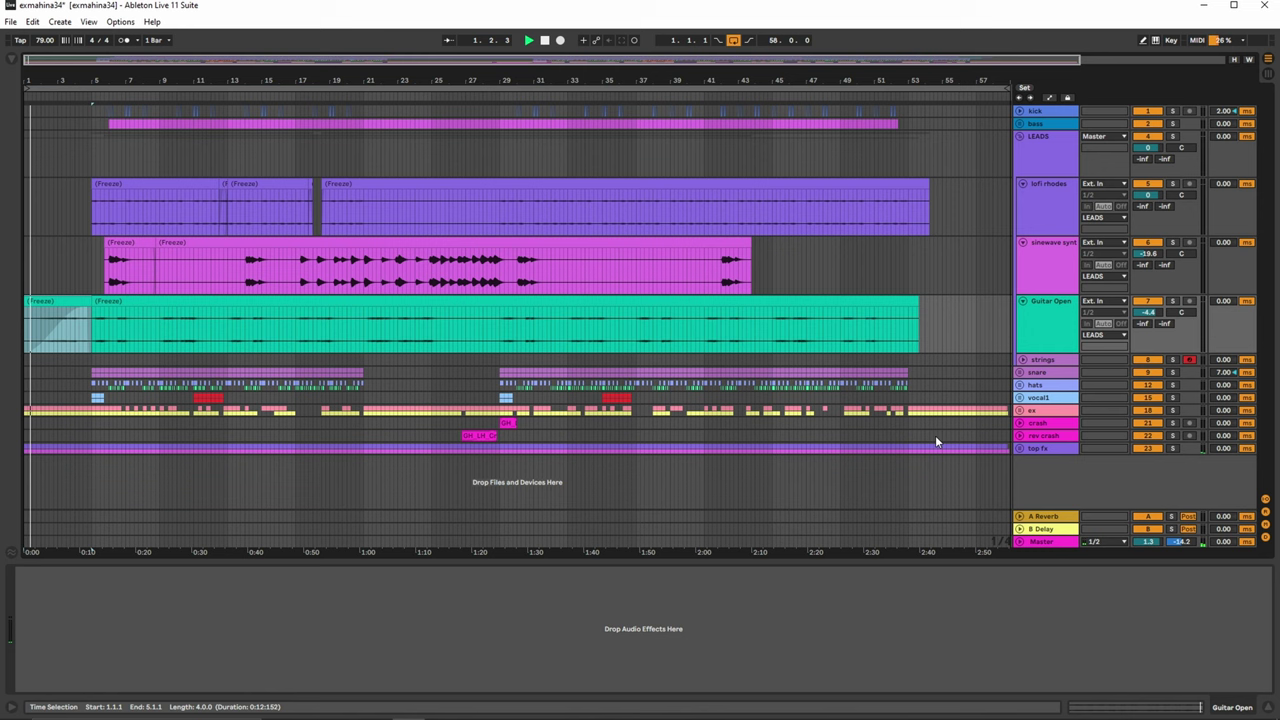
{"action": "left_click", "coordinate": [1022, 359]}
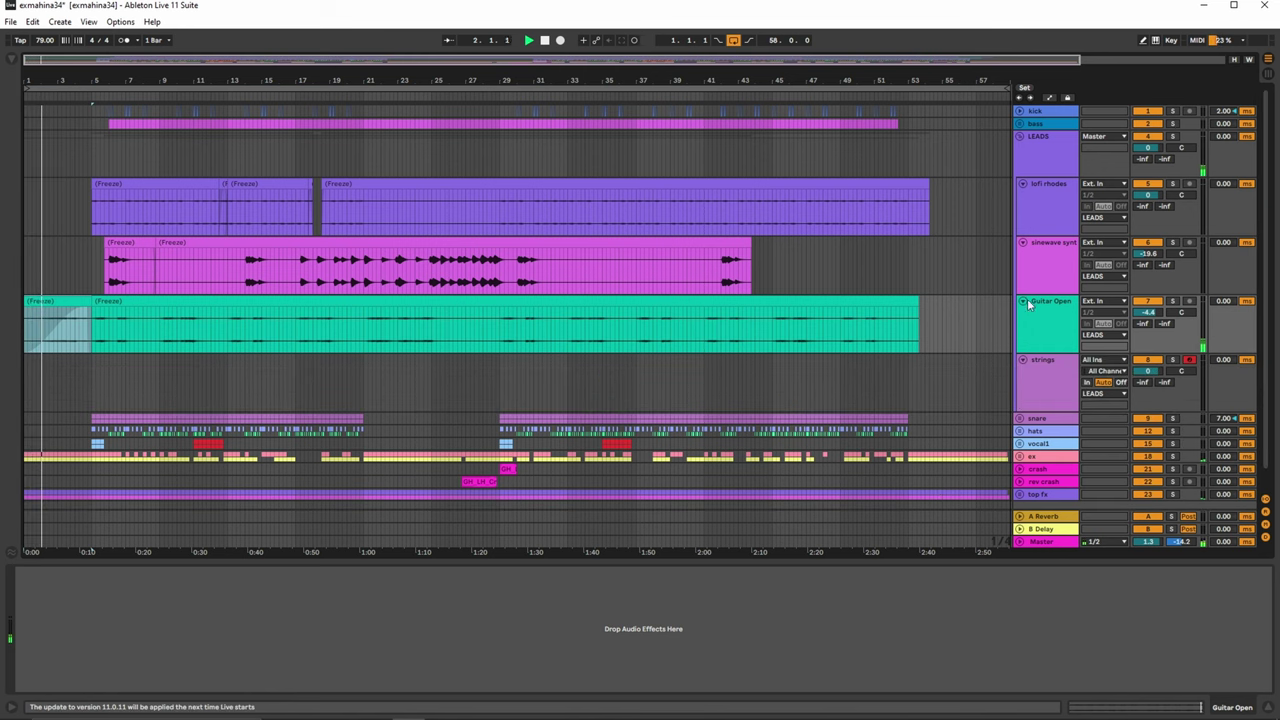
{"action": "scroll", "coordinate": [582, 412], "scroll_direction": "down", "scroll_amount": 1}
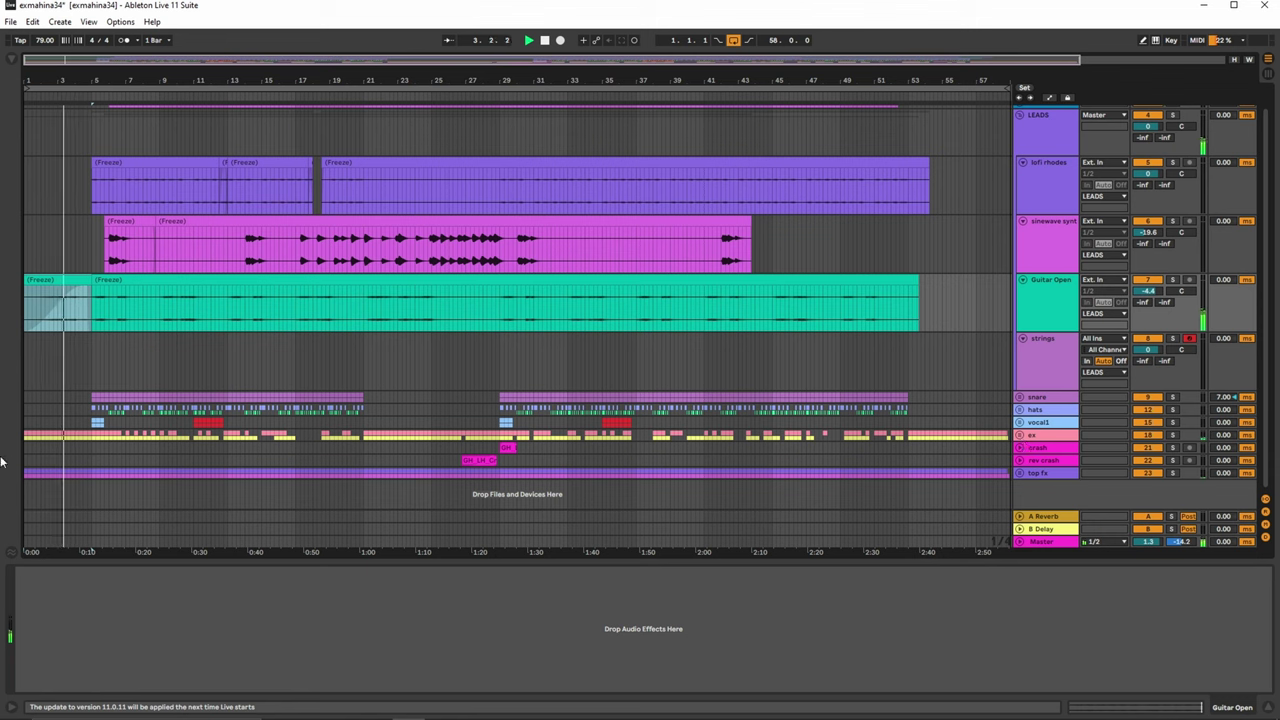
View the devices of the ex group and strings track, and select the lofi rhodes track
{"action": "left_click_drag", "start_coordinate": [28, 433], "coordinate": [99, 439]}
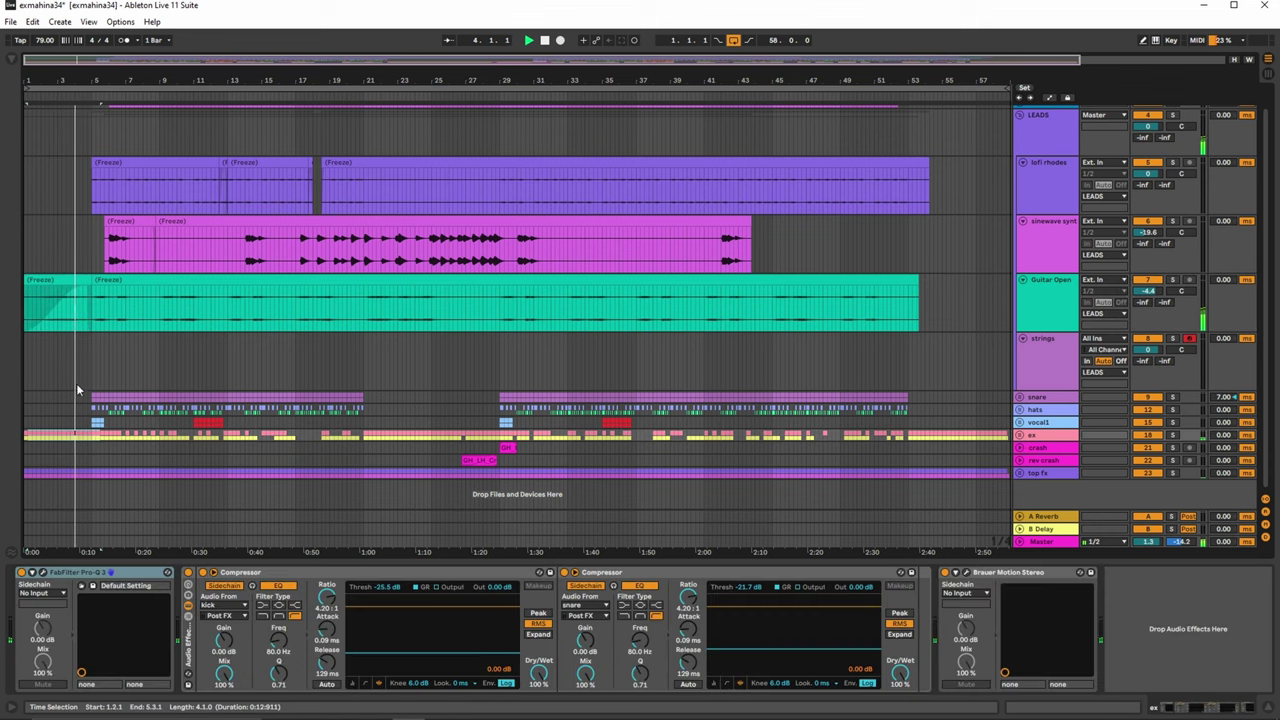
{"action": "left_click", "coordinate": [76, 381]}
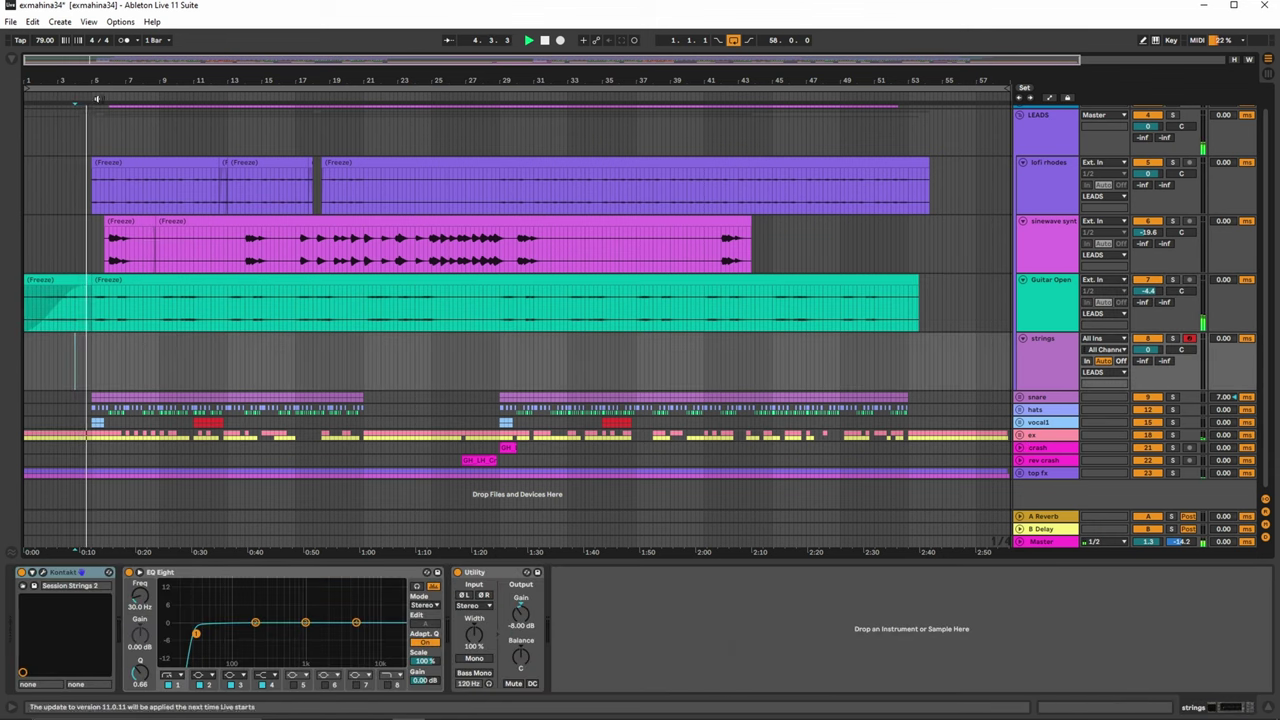
{"action": "left_click", "coordinate": [1028, 204]}
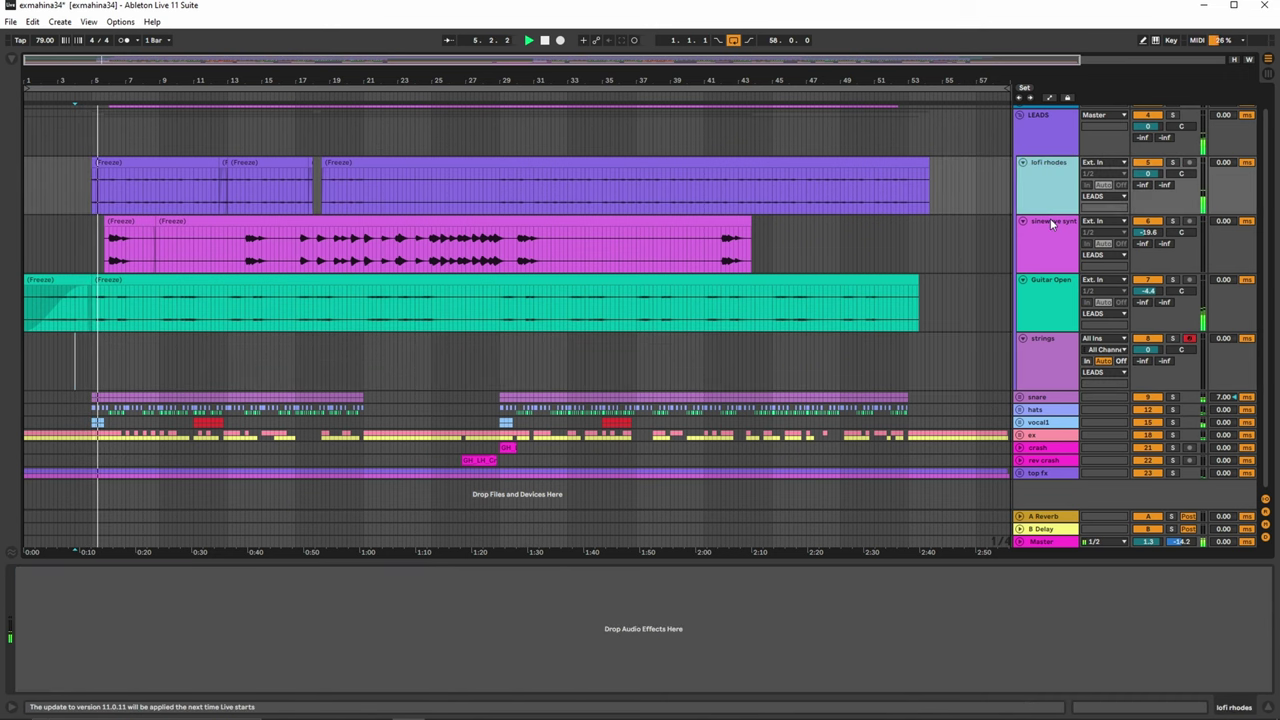
{"action": "scroll", "coordinate": [1050, 218], "scroll_direction": "up", "scroll_amount": 1}
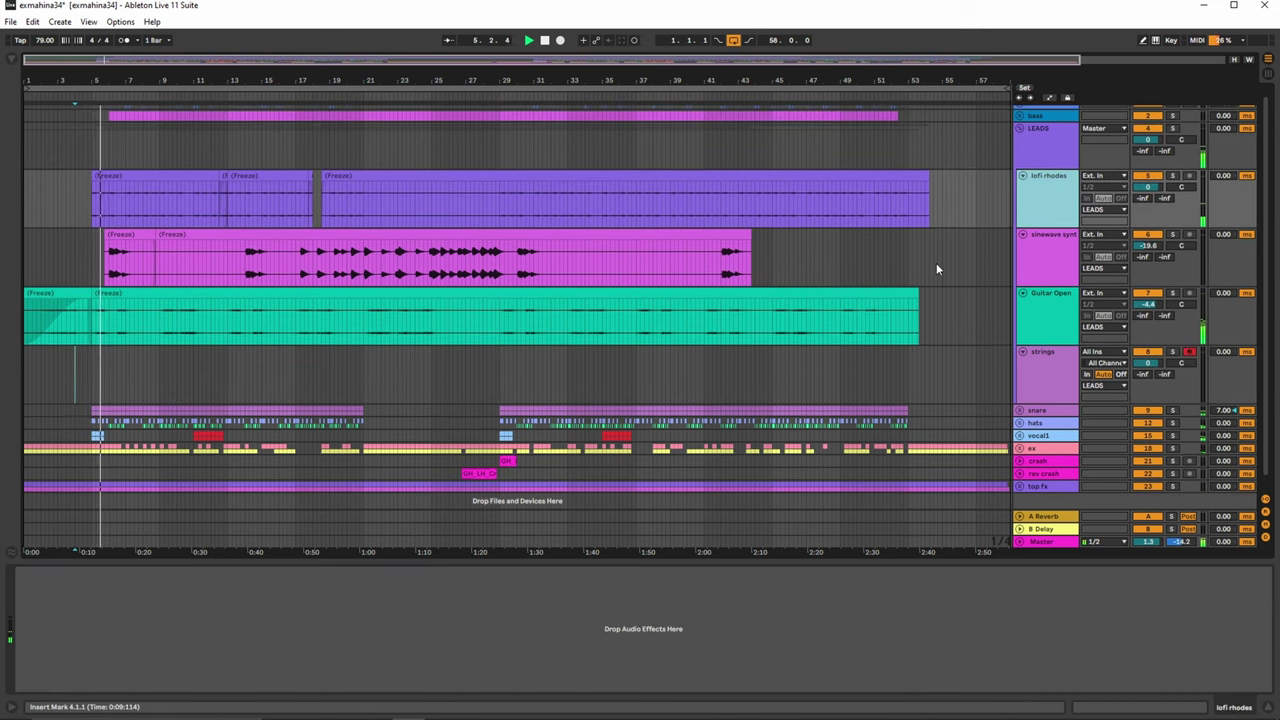
Solo lofi rhodes, sinewave synth and Guitar Open one at a time during playback to hear each lead from around bar 5
{"action": "left_click", "coordinate": [1173, 175]}
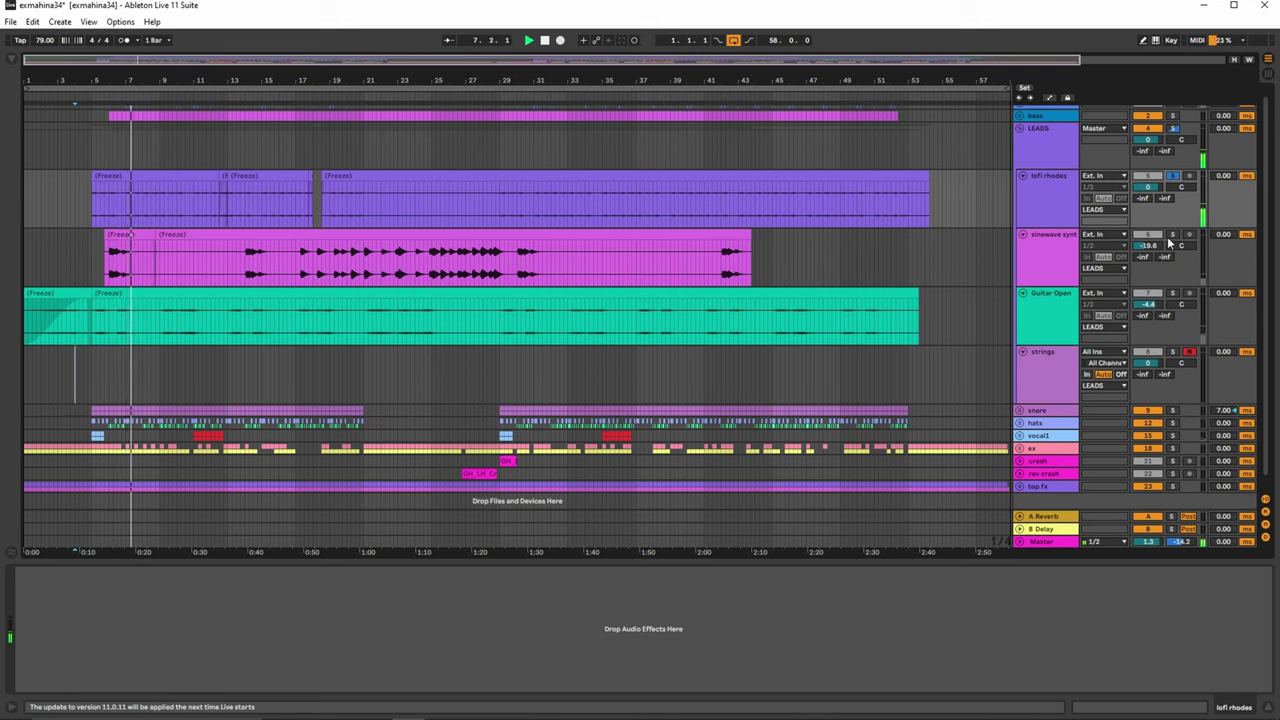
{"action": "left_click", "coordinate": [93, 92]}
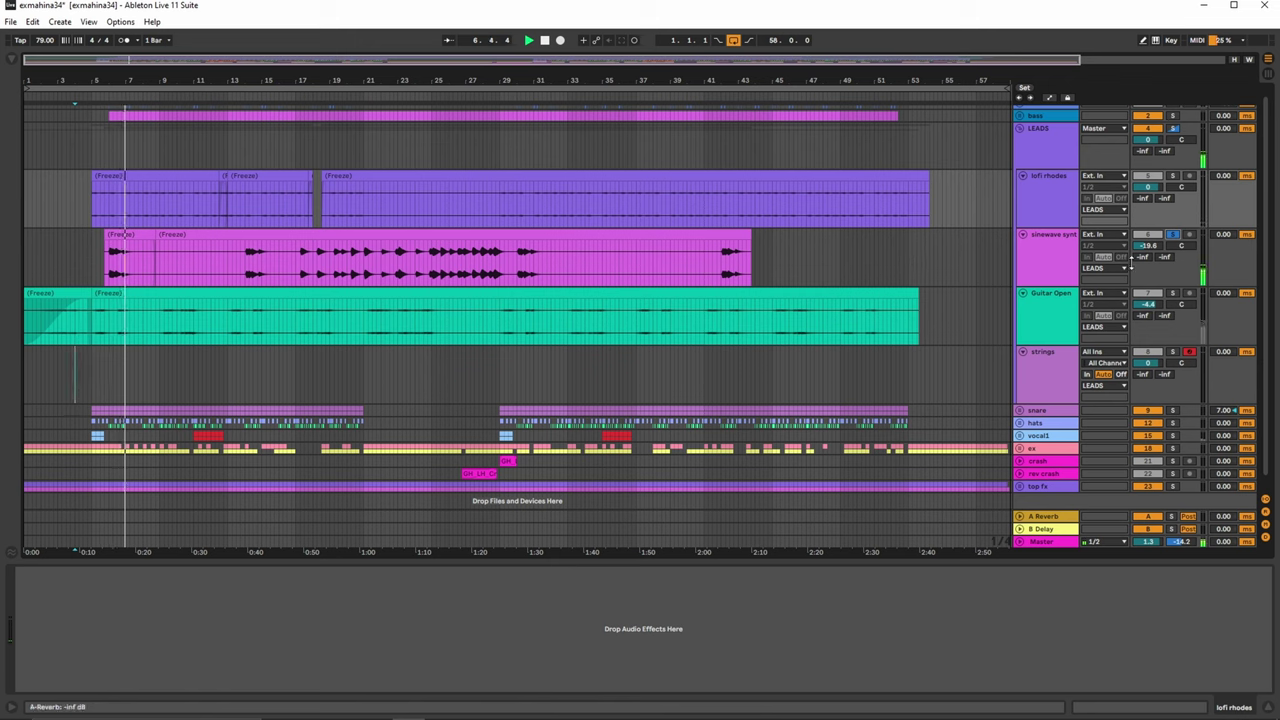
{"action": "left_click", "coordinate": [103, 319]}
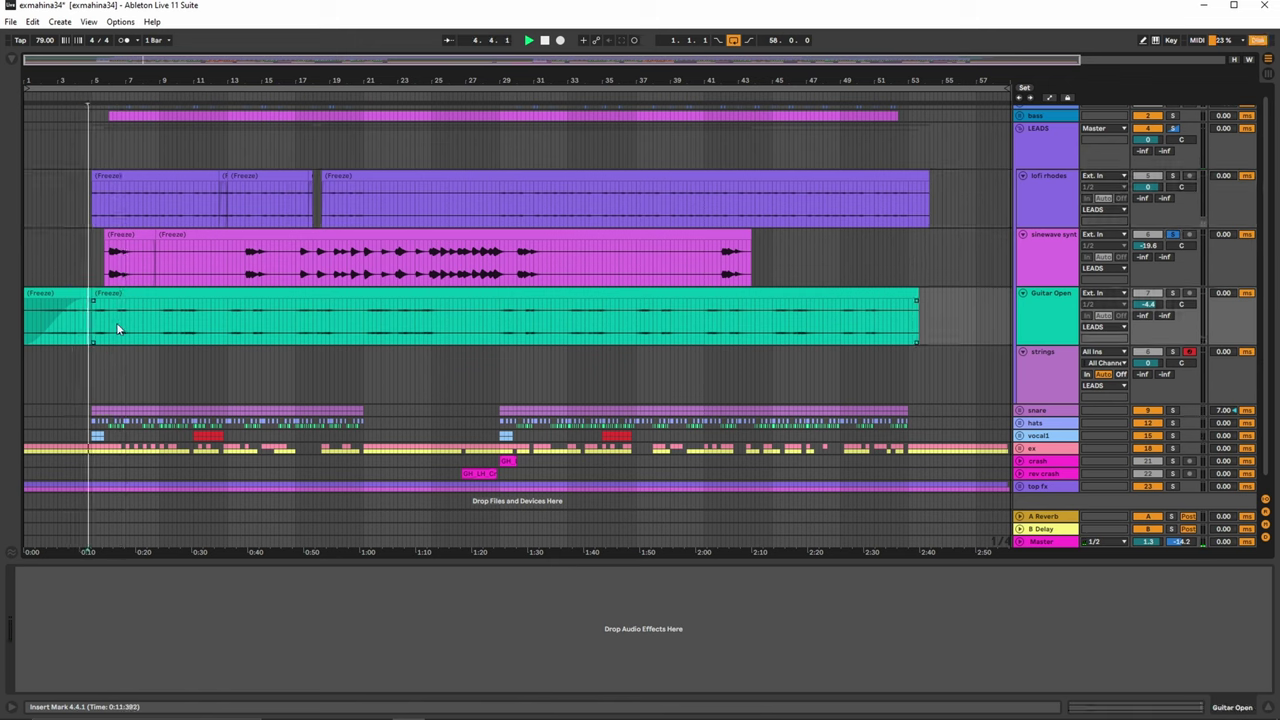
{"action": "left_click", "coordinate": [1173, 293]}
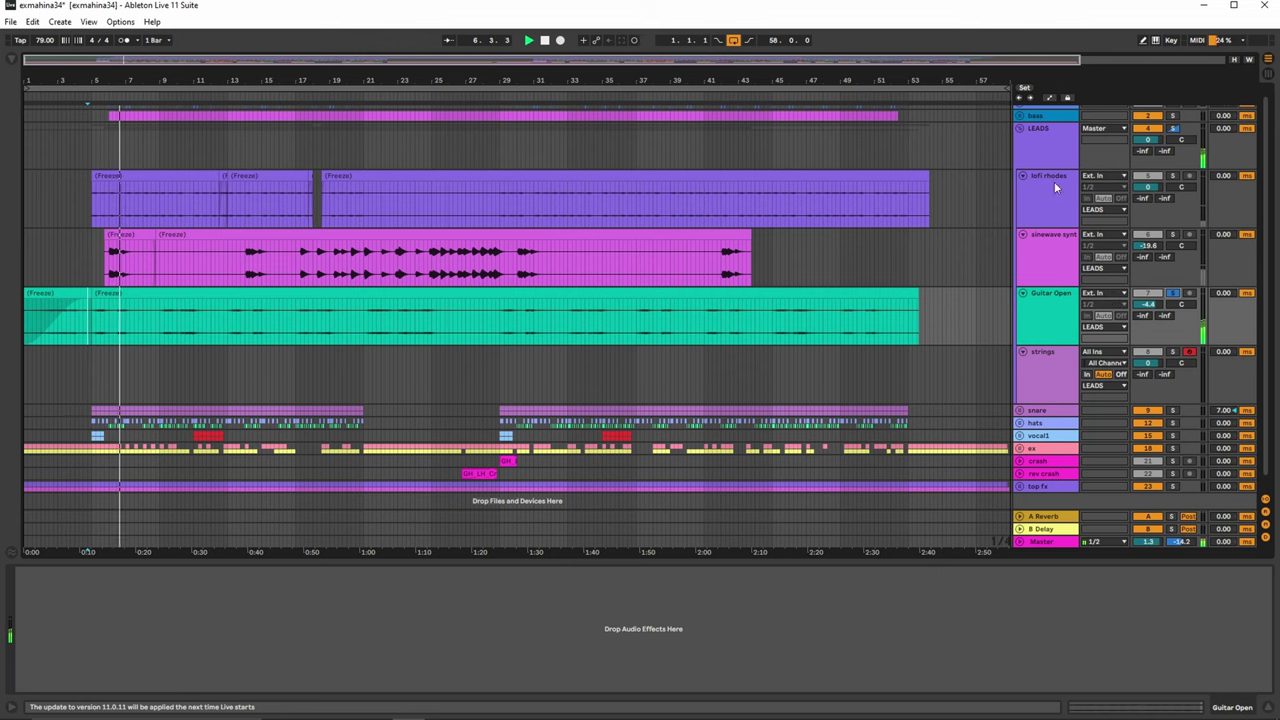
Delete the empty strings track from the LEADS group
{"action": "left_click_drag", "start_coordinate": [951, 83], "coordinate": [951, 50]}
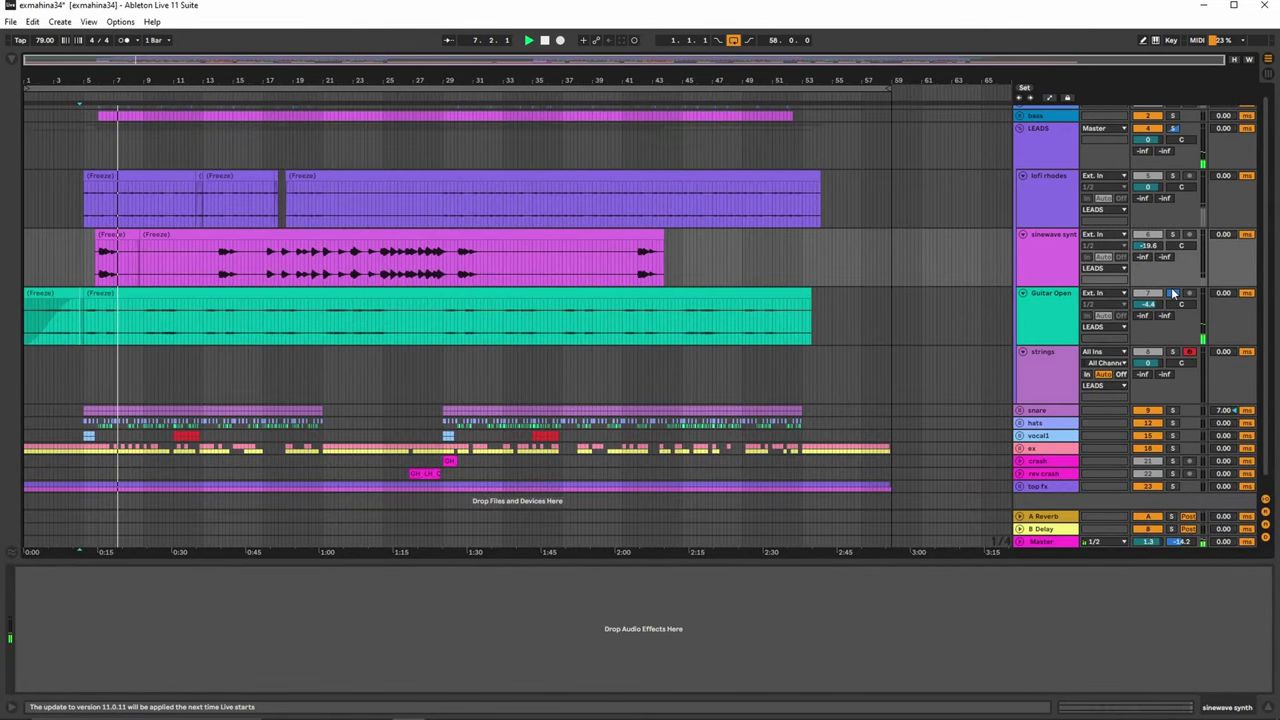
{"action": "left_click", "coordinate": [1135, 365]}
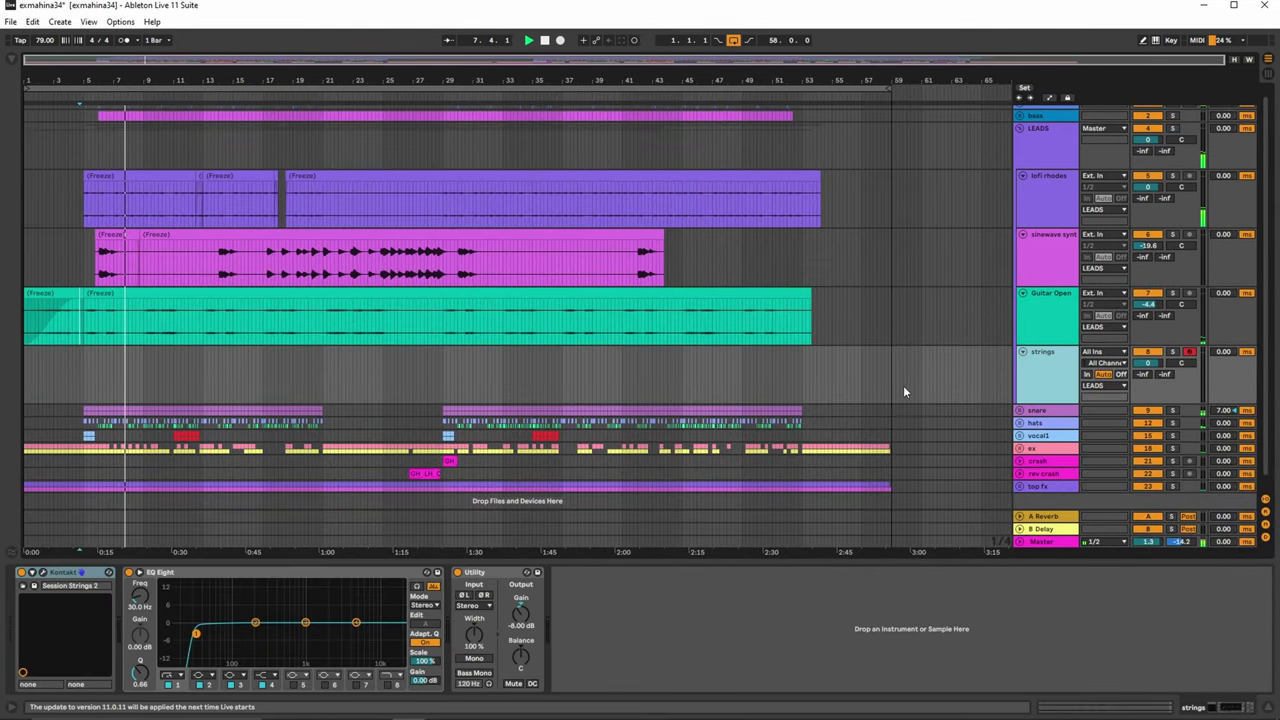
{"action": "key", "text": "Delete"}
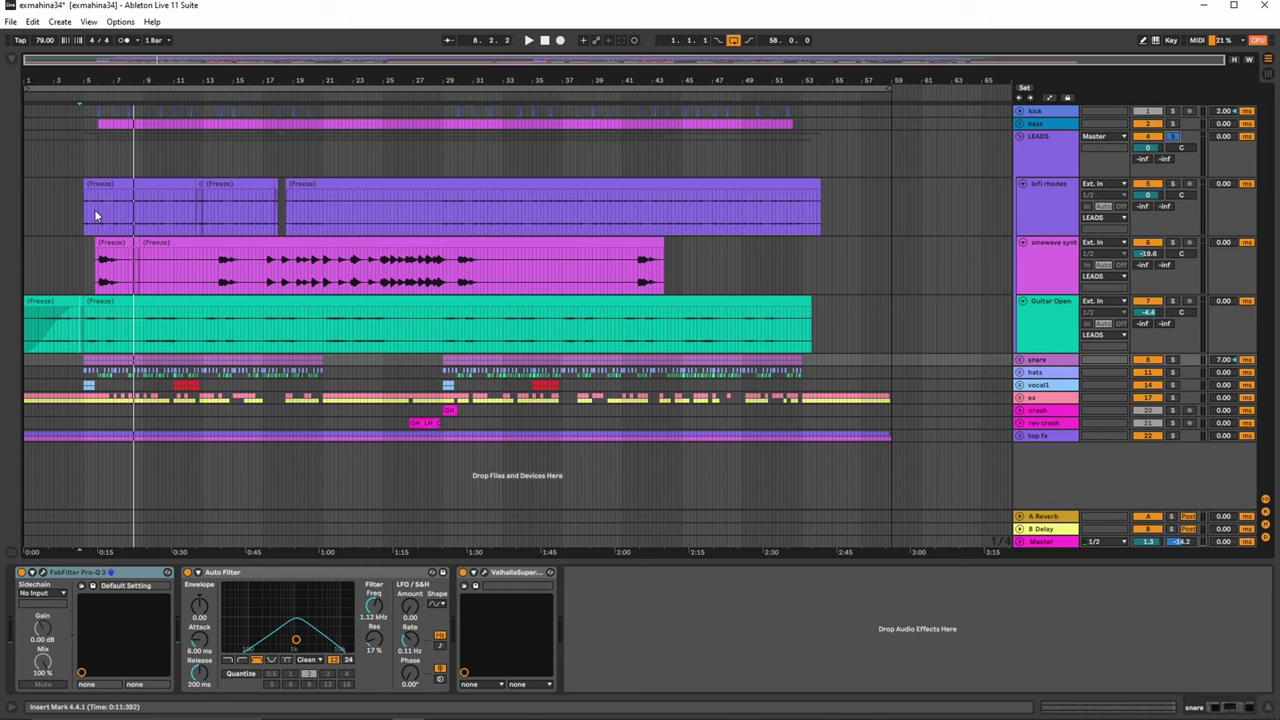
Play the soloed LEADS group from 28.4.1, unsolo it and stop playback
{"action": "left_click", "coordinate": [442, 214]}
{"action": "key", "text": "space"}
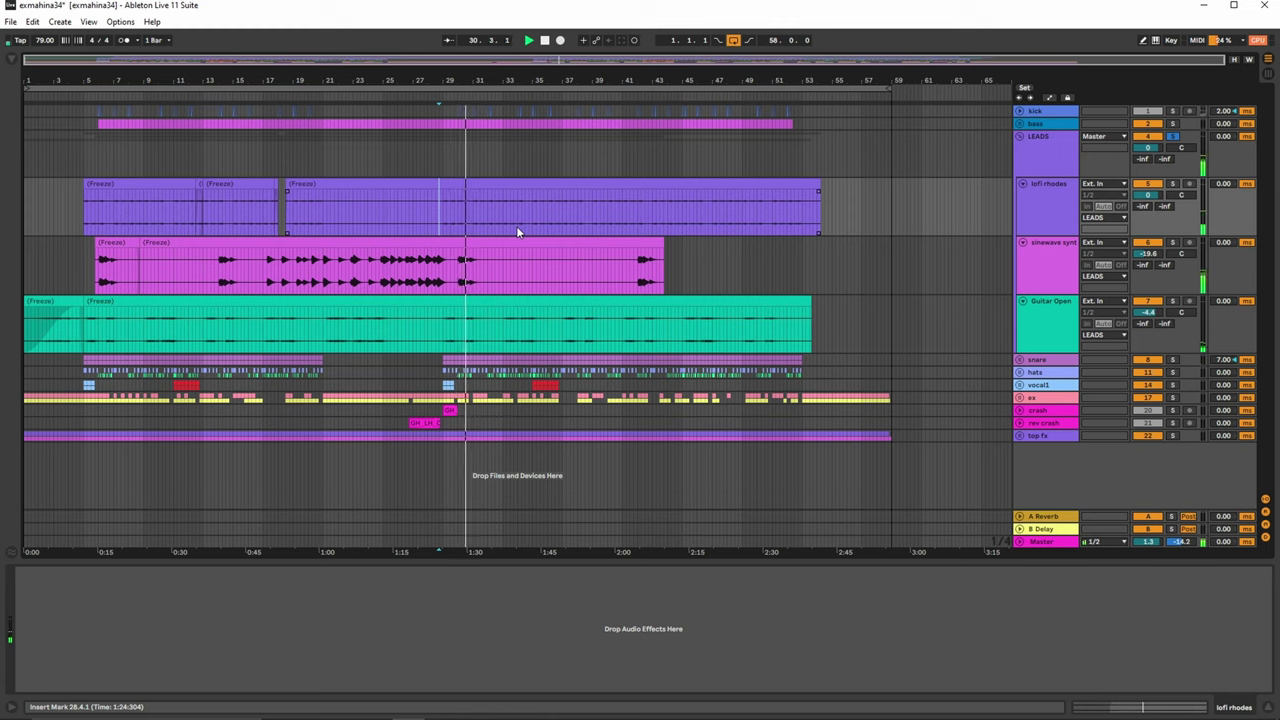
{"action": "left_click", "coordinate": [1170, 138]}
{"action": "key", "text": "space"}
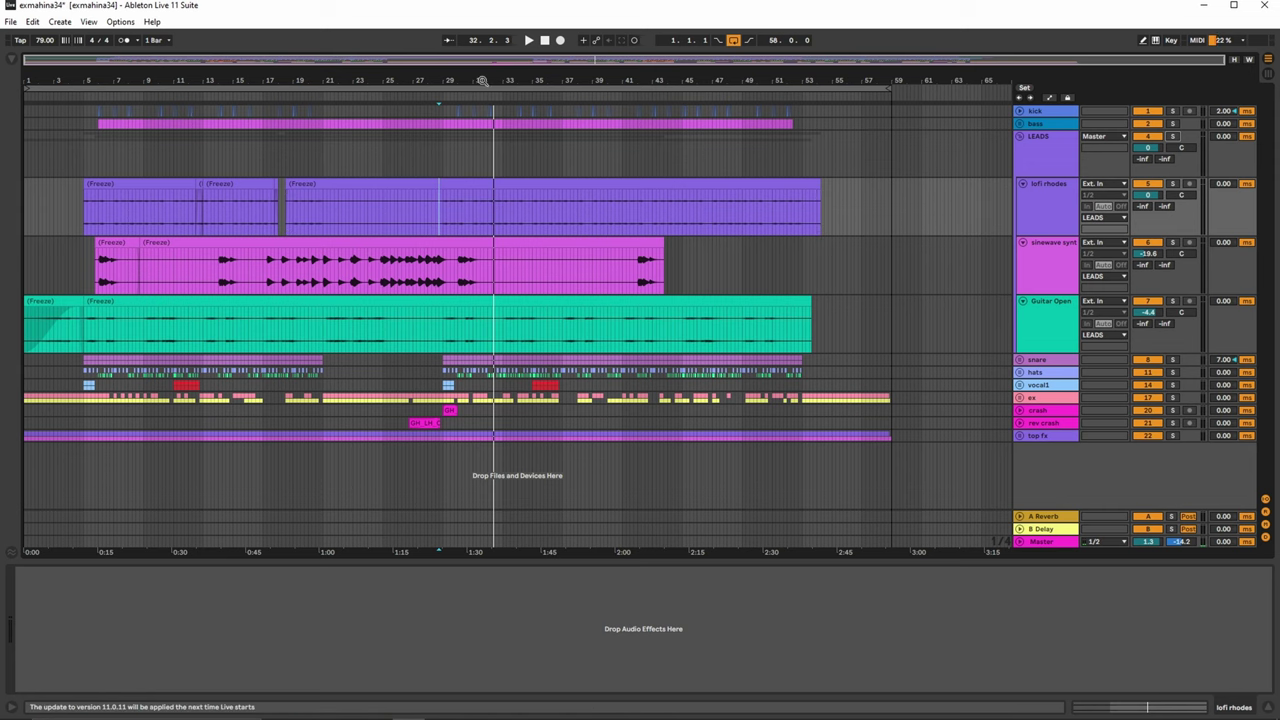
Select 30.3.1 to 31.1.1 on the sinewave synth and Guitar Open tracks and play that section with LEADS soloed
{"action": "left_click_drag", "start_coordinate": [482, 80], "coordinate": [474, 135]}
{"action": "left_click_drag", "start_coordinate": [376, 282], "coordinate": [428, 323]}
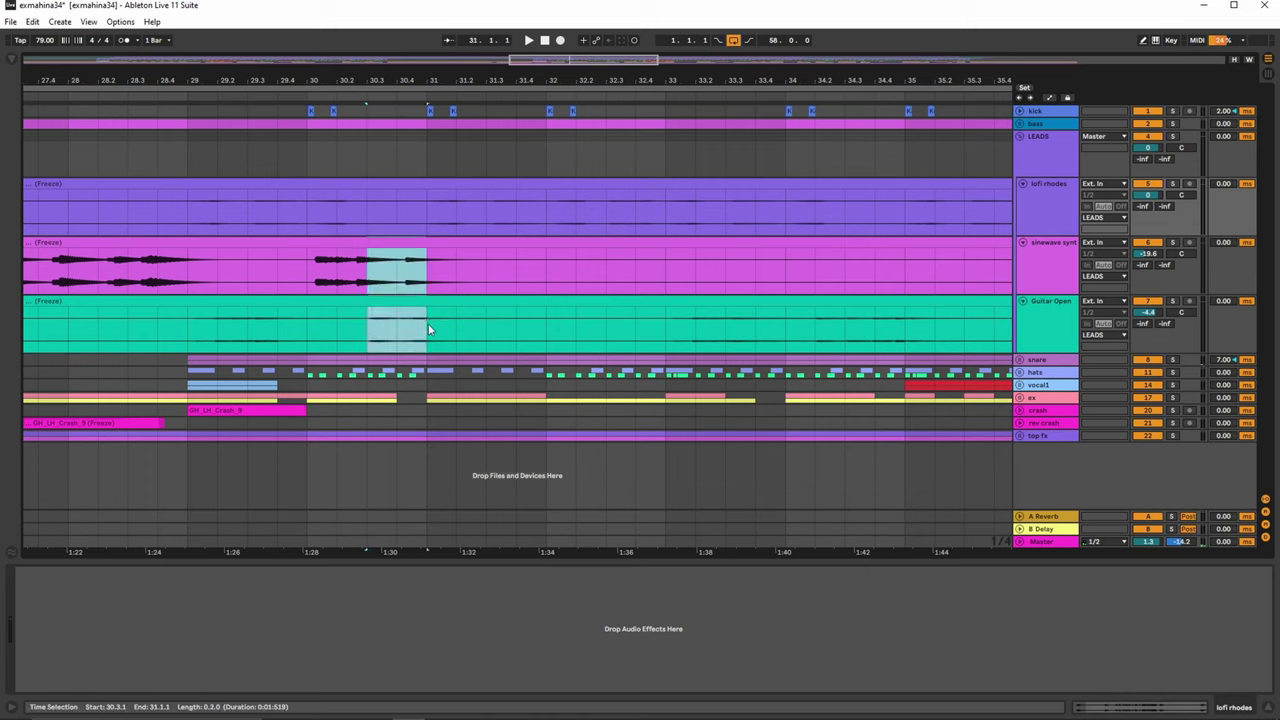
{"action": "left_click", "coordinate": [1174, 136]}
{"action": "key", "text": "space"}
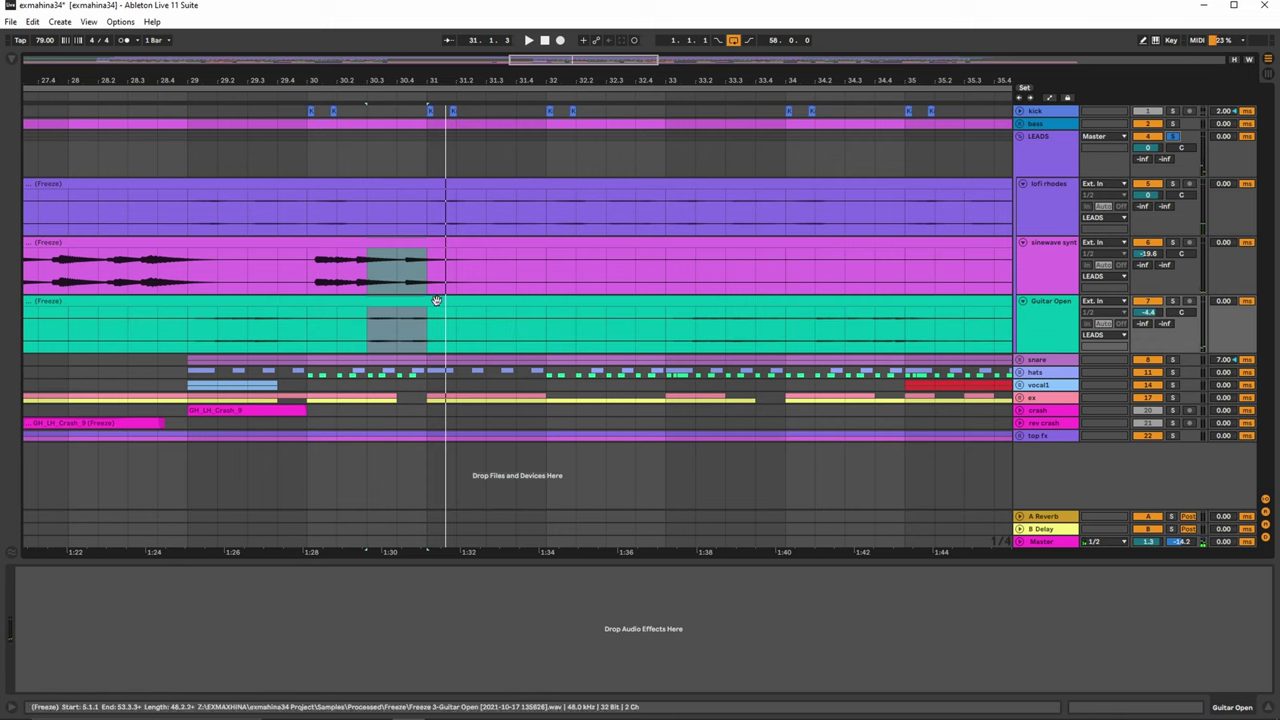
{"action": "left_click", "coordinate": [1172, 244]}
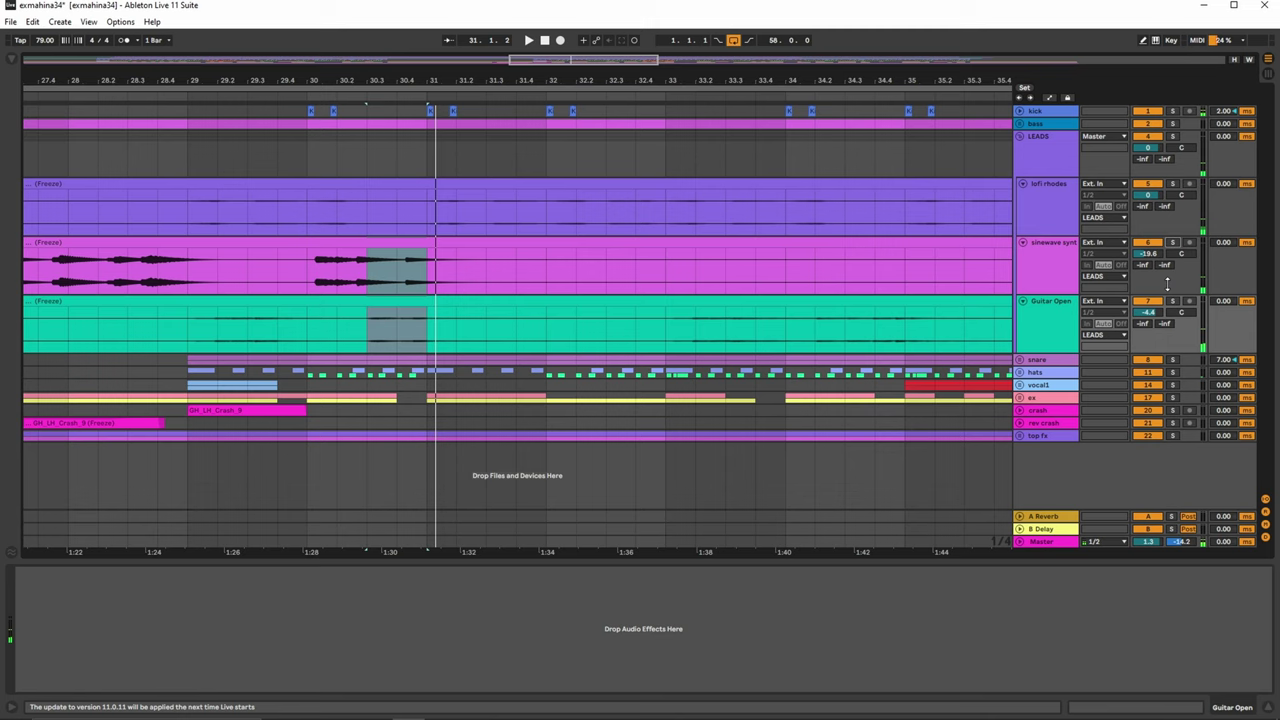
Solo Guitar Open and add sinewave synth to the solo while playing the section from 30.3.1
{"action": "left_click", "coordinate": [1170, 300]}
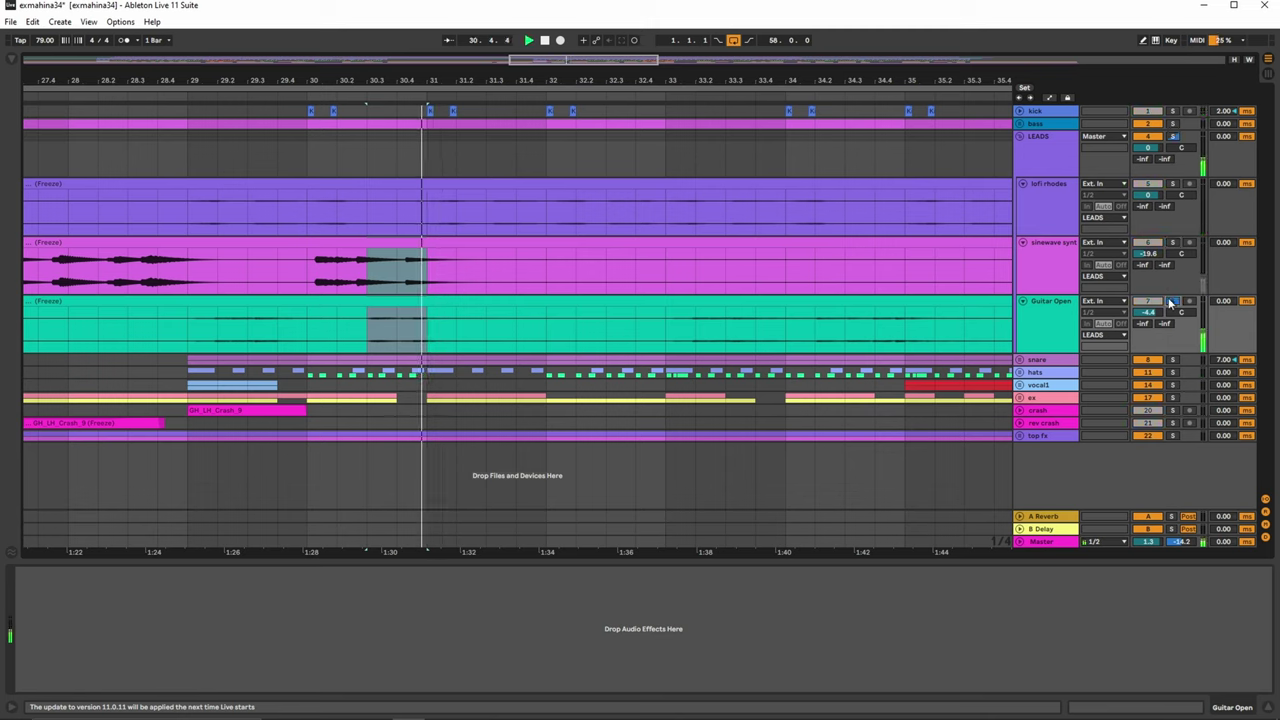
{"action": "left_click", "coordinate": [1172, 243], "text": "ctrl"}
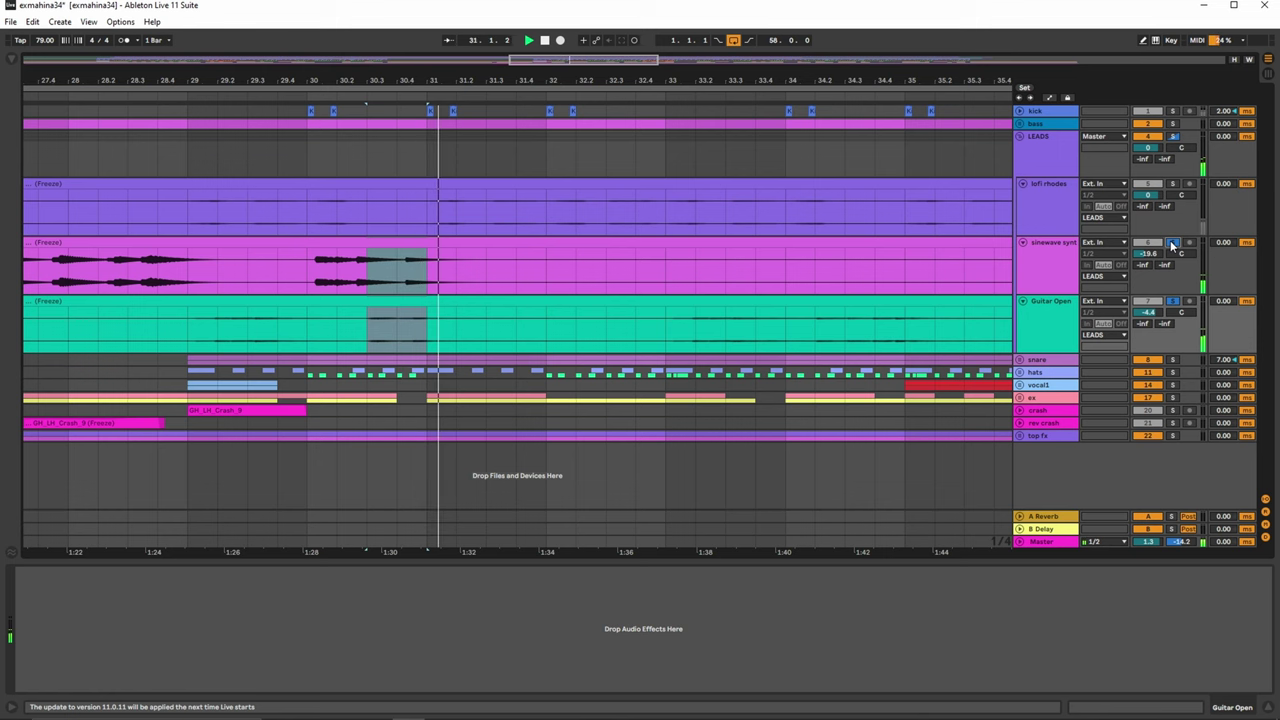
Collapse the LEADS group and expand the snare group to show its two snare tracks across the arrangement
{"action": "left_click_drag", "start_coordinate": [475, 79], "coordinate": [478, 10]}
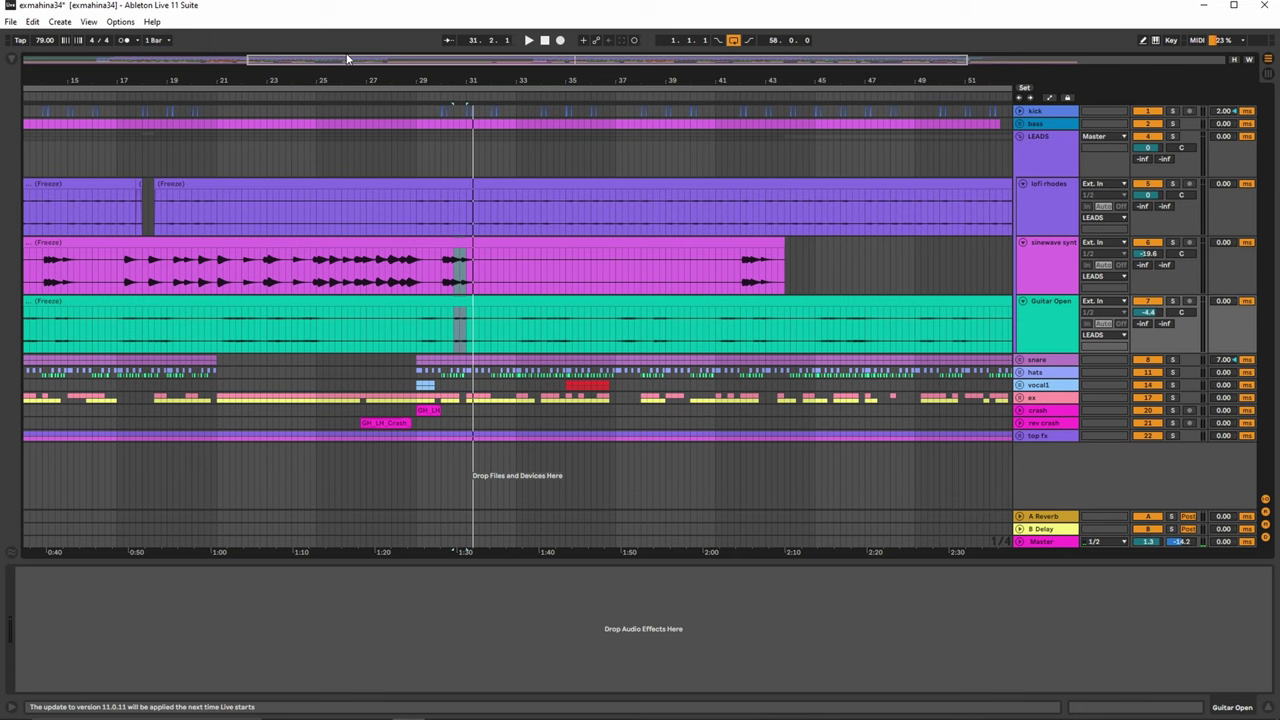
{"action": "left_click_drag", "start_coordinate": [460, 104], "coordinate": [614, 104]}
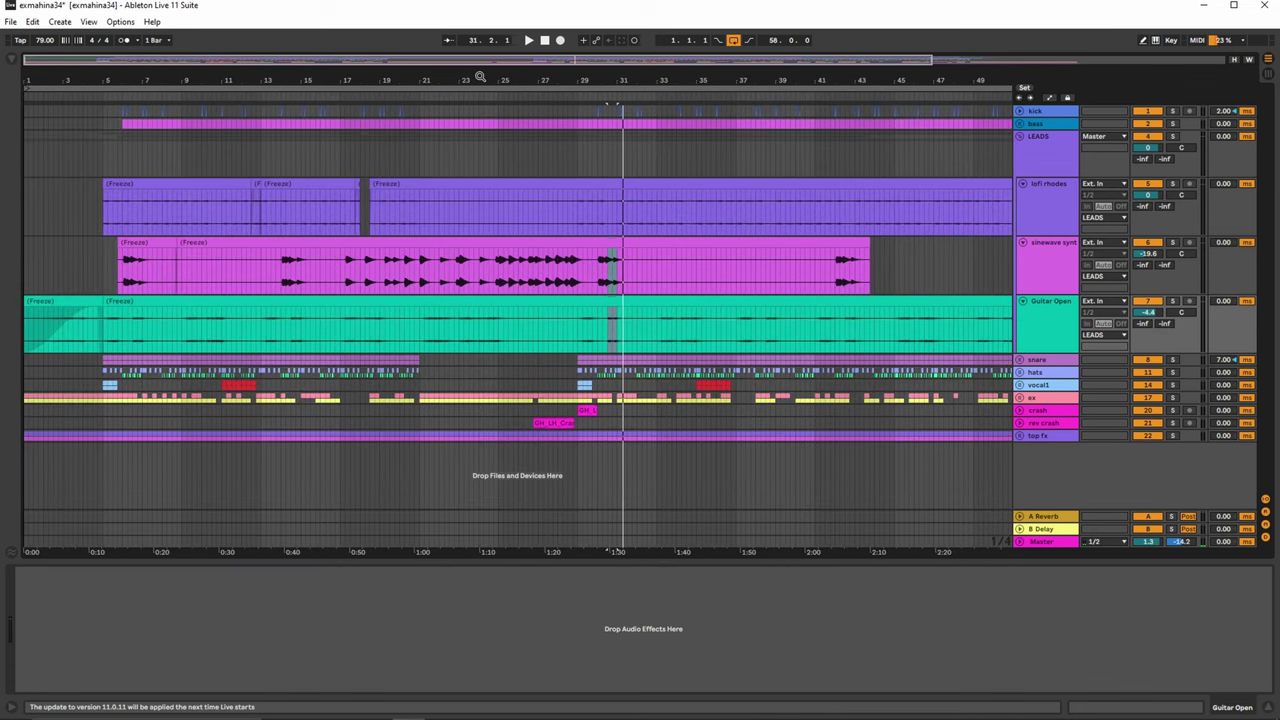
{"action": "left_click_drag", "start_coordinate": [456, 79], "coordinate": [586, 79]}
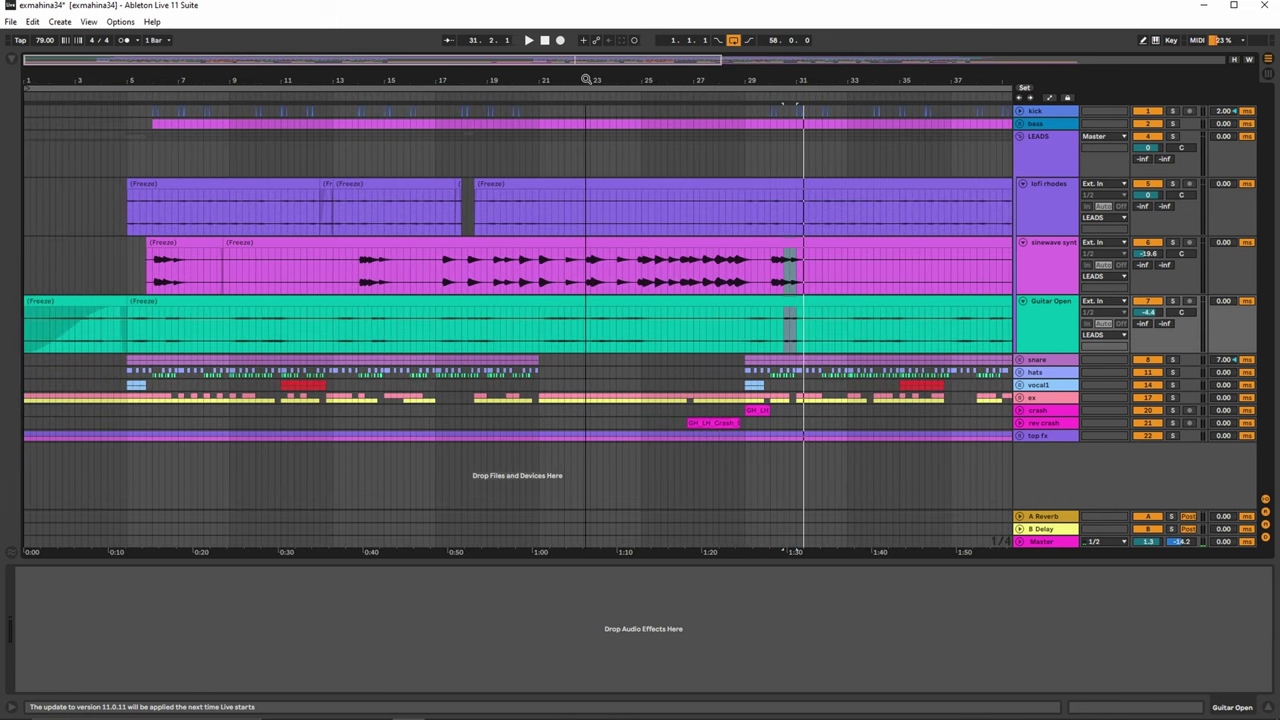
{"action": "left_click", "coordinate": [1021, 361]}
{"action": "left_click", "coordinate": [1021, 137]}
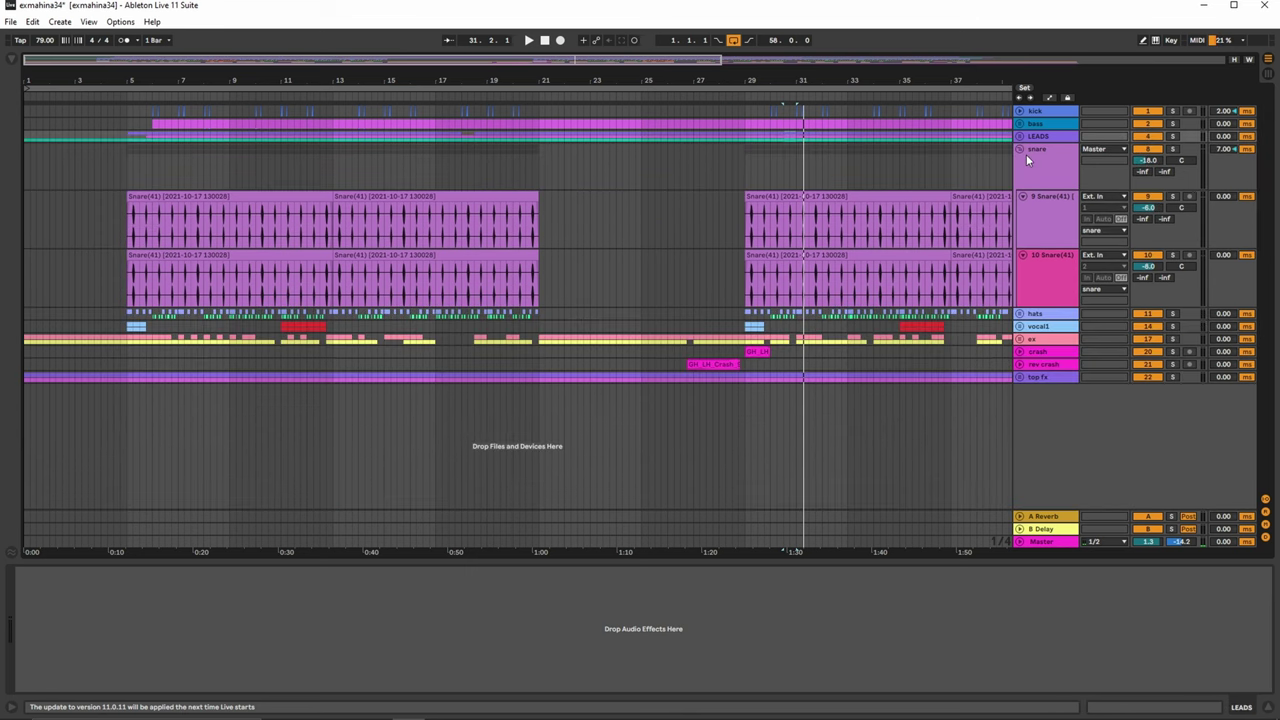
Show automation and put the snare group's ValhallaSupermassive DelayWarp envelope in its own lane
{"action": "key", "text": "a"}
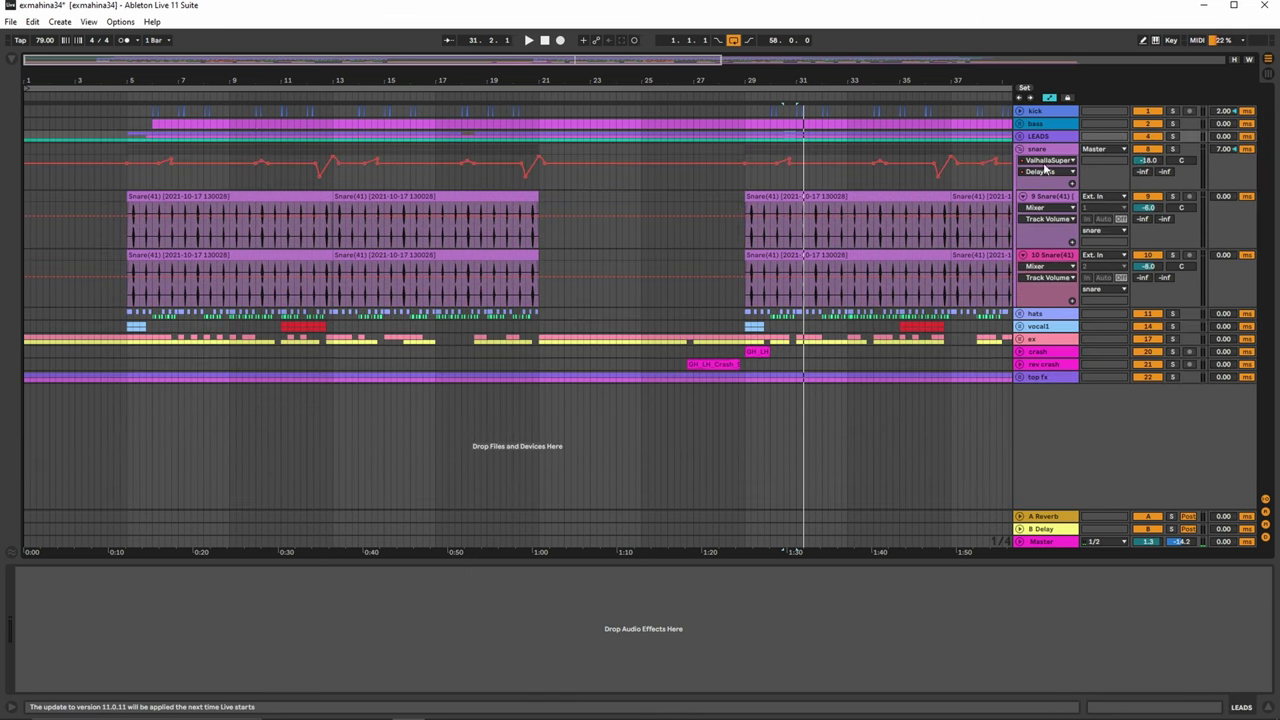
{"action": "left_click", "coordinate": [1043, 172]}
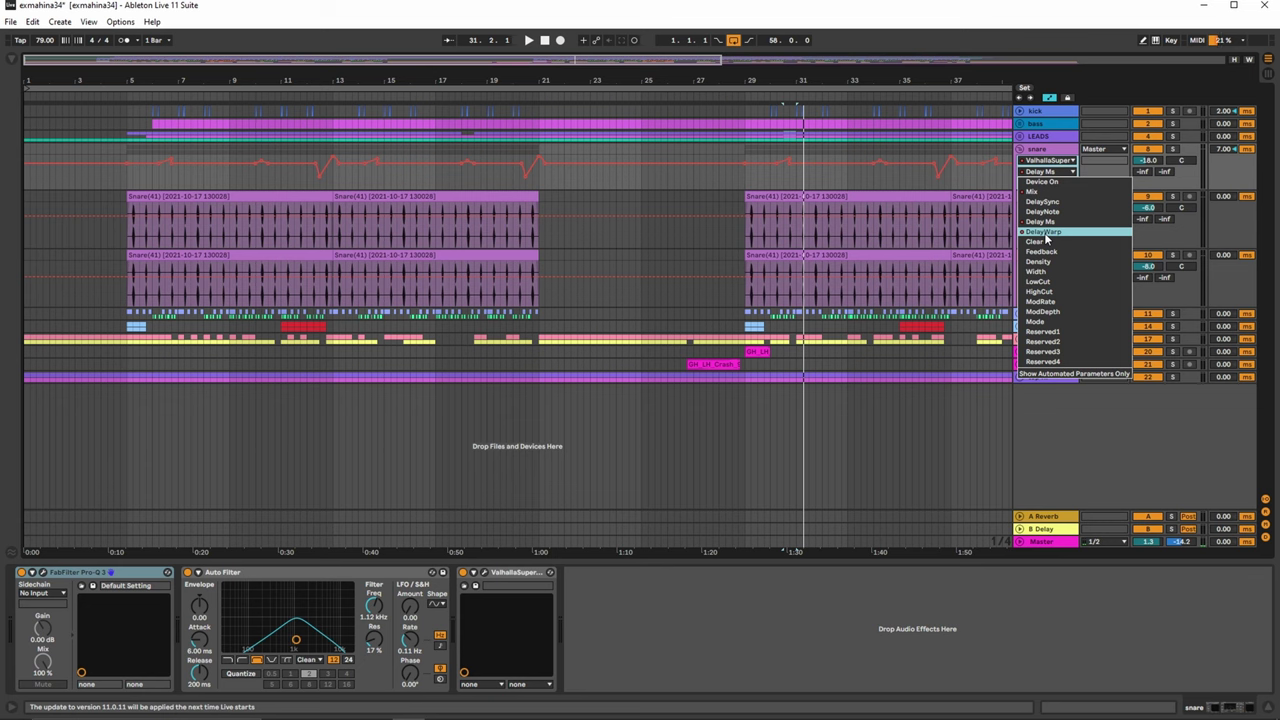
{"action": "left_click", "coordinate": [1045, 233]}
{"action": "left_click", "coordinate": [1073, 184]}
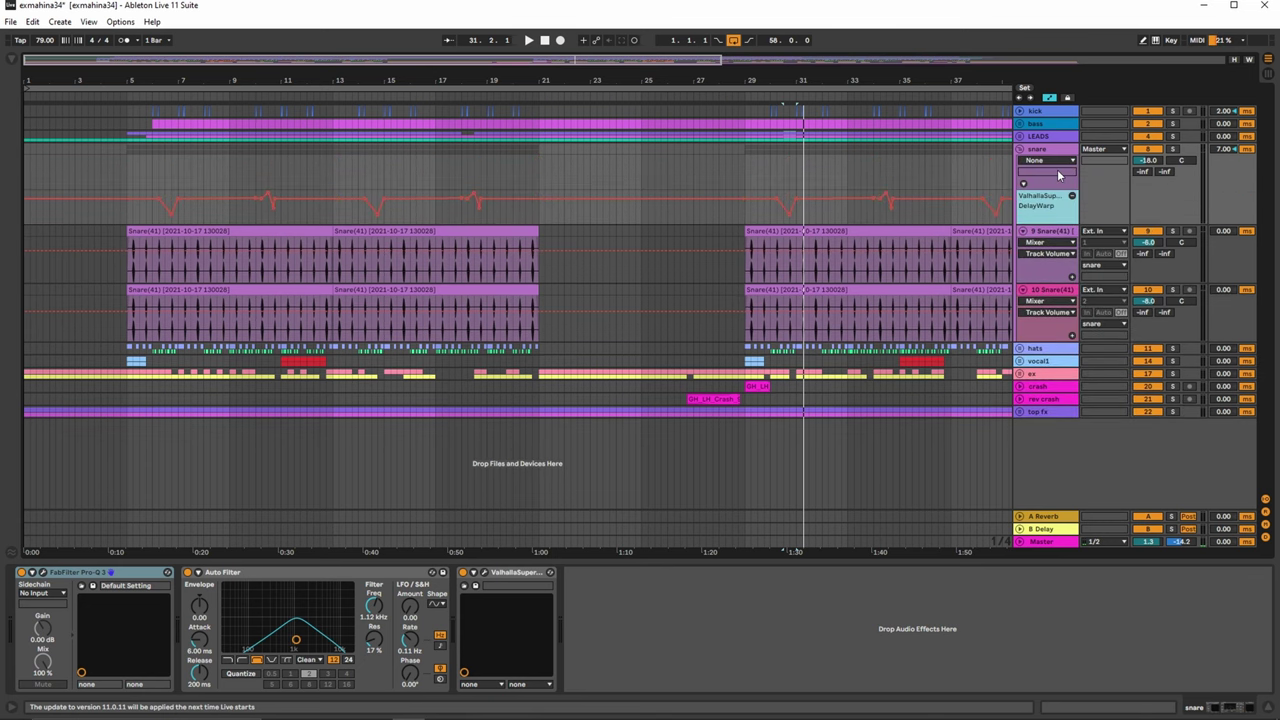
Display the snare group's ValhallaSupermassive Mix envelope in a separate automation lane
{"action": "left_click", "coordinate": [1045, 174]}
{"action": "left_click", "coordinate": [1049, 199]}
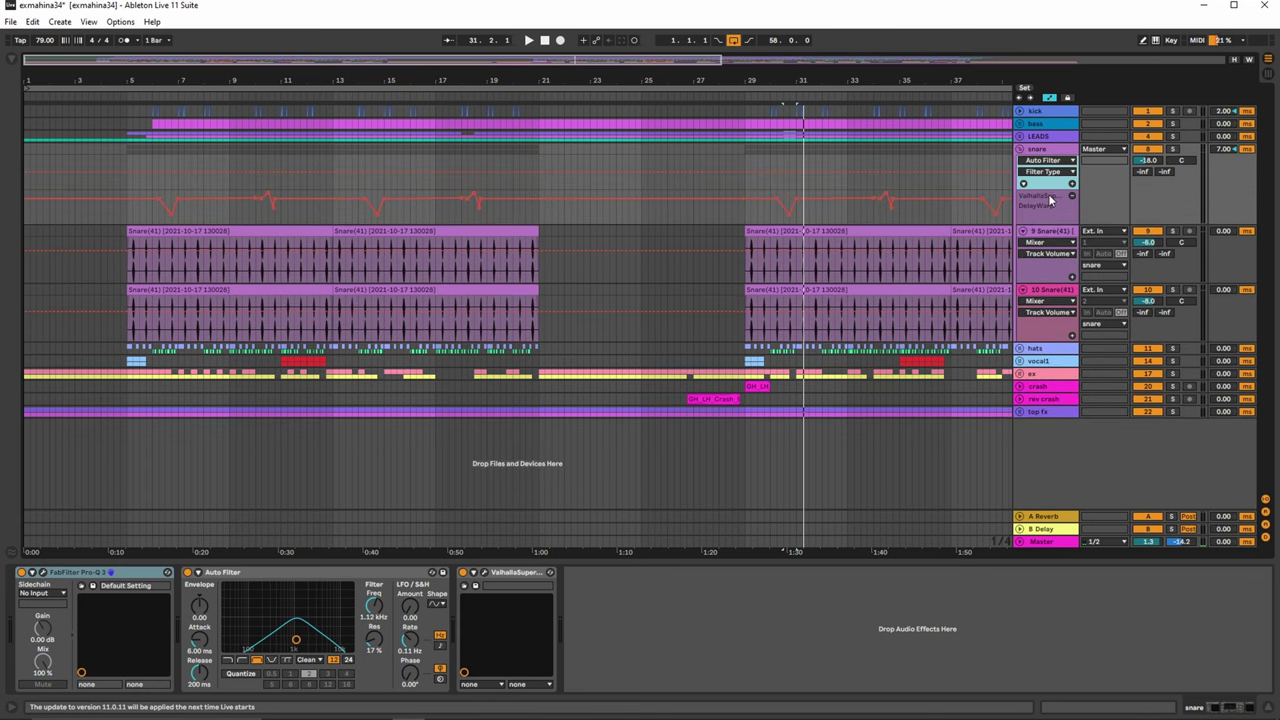
{"action": "left_click", "coordinate": [1048, 172]}
{"action": "left_click", "coordinate": [1060, 176]}
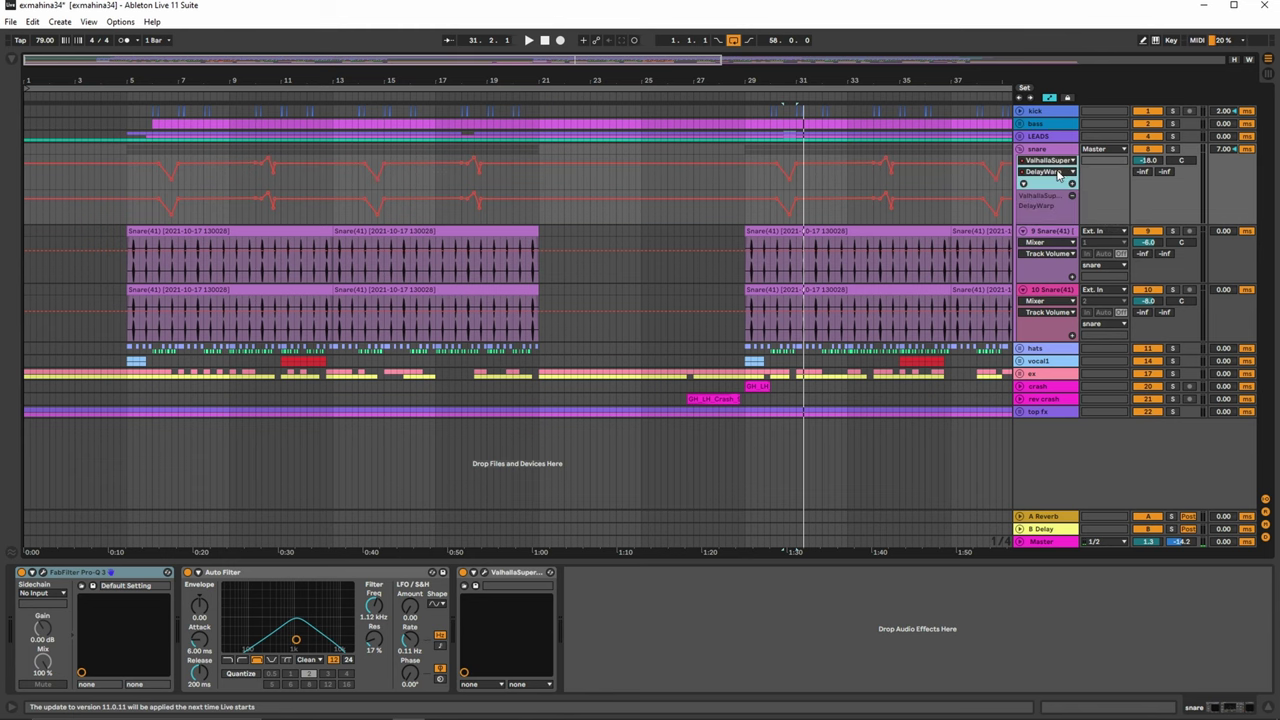
{"action": "left_click", "coordinate": [1058, 174]}
{"action": "left_click", "coordinate": [1060, 197]}
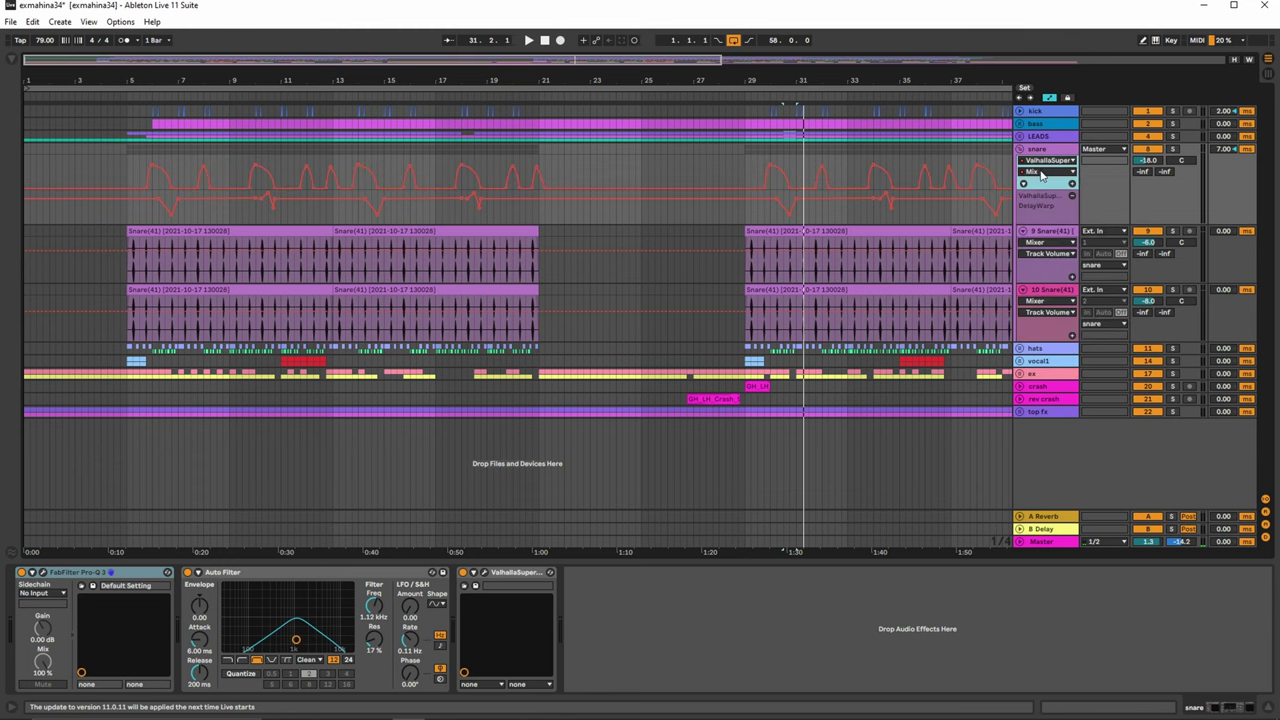
{"action": "left_click", "coordinate": [1073, 184]}
Show the ValhallaSupermassive Delay Ms envelope in the snare group's main automation lane
{"action": "left_click", "coordinate": [1061, 162]}
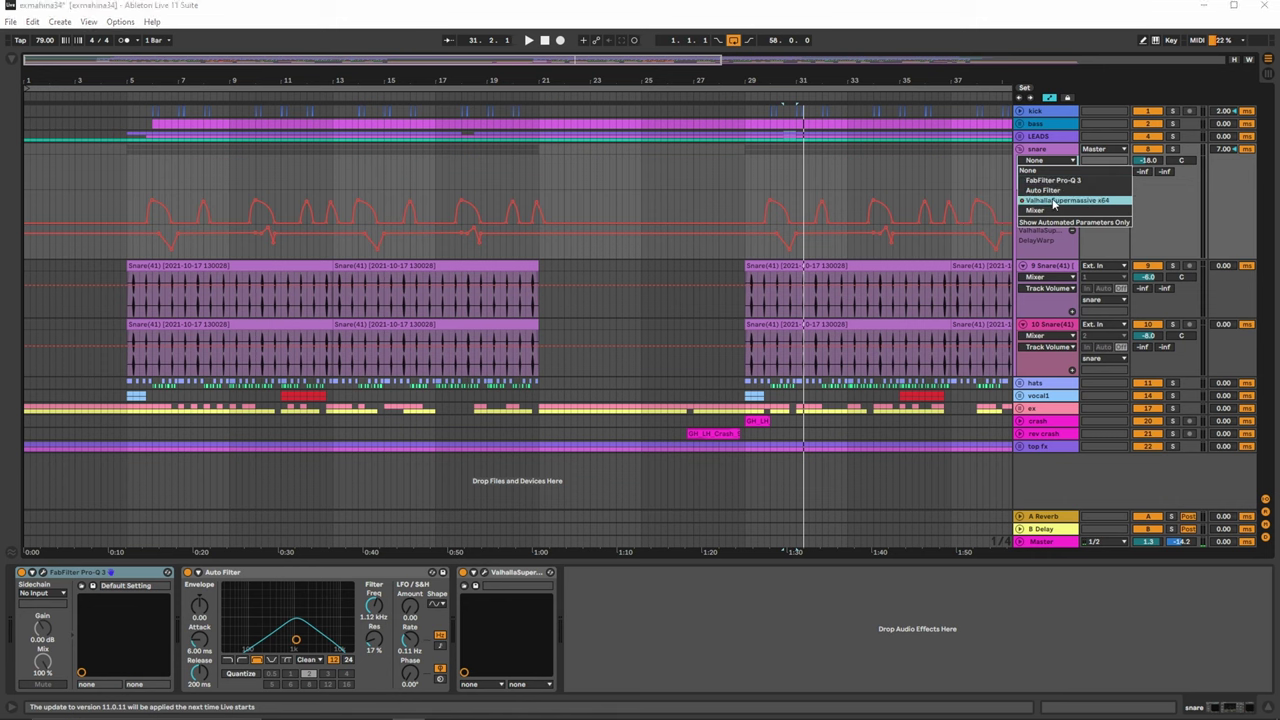
{"action": "left_click", "coordinate": [1055, 201]}
{"action": "left_click", "coordinate": [1050, 176]}
{"action": "left_click", "coordinate": [1058, 224]}
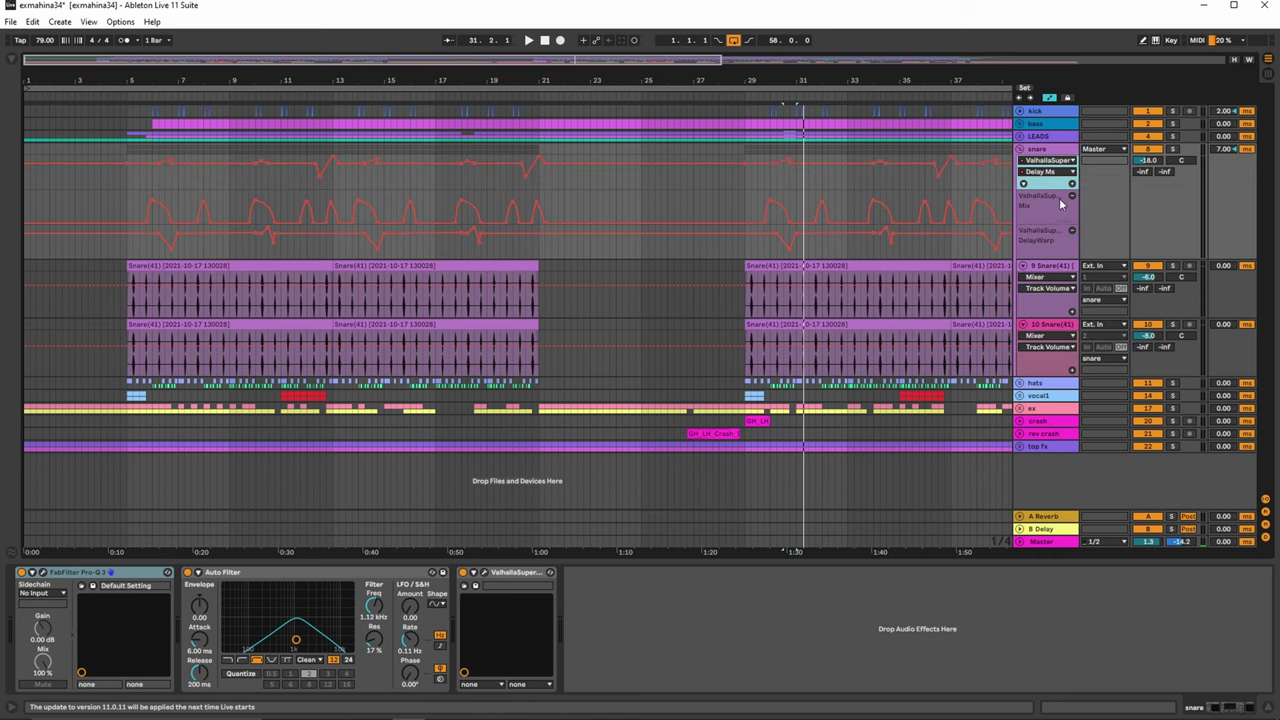
Play the arrangement from 29.2.1 to hear the automated delay on the snare group
{"action": "left_click_drag", "start_coordinate": [800, 84], "coordinate": [533, 220]}
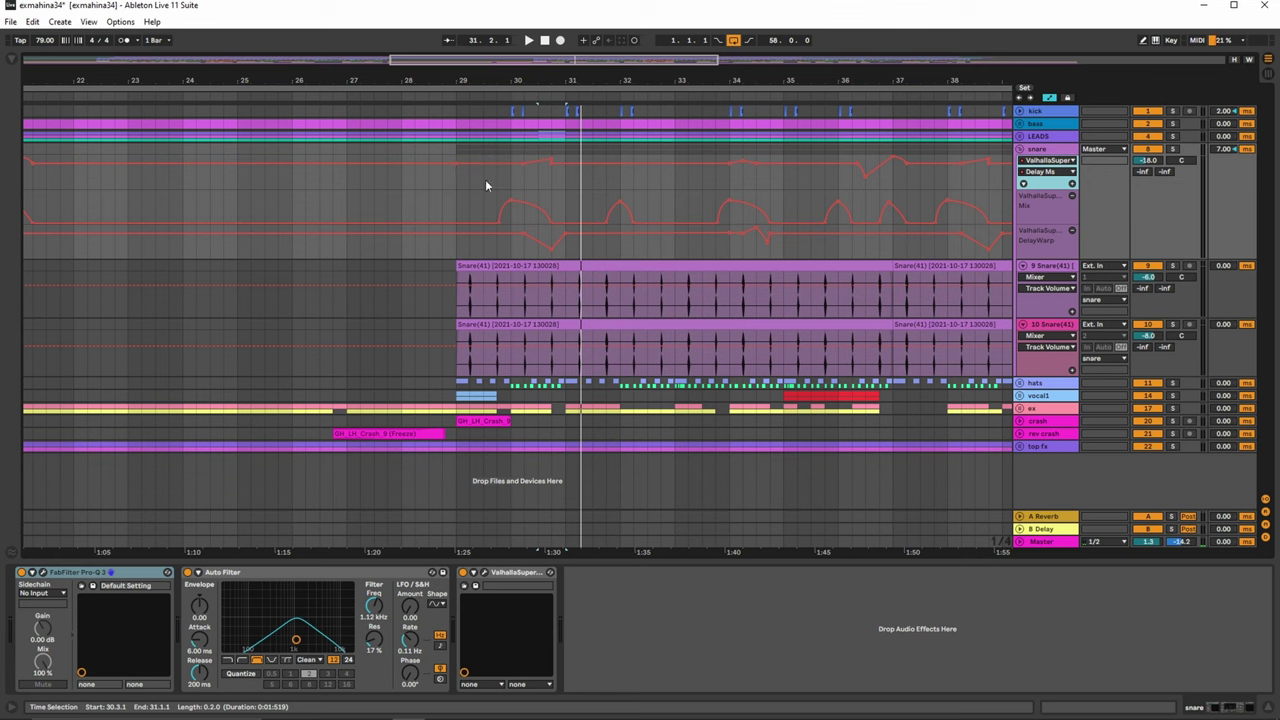
{"action": "left_click", "coordinate": [469, 200]}
{"action": "key", "text": "space"}
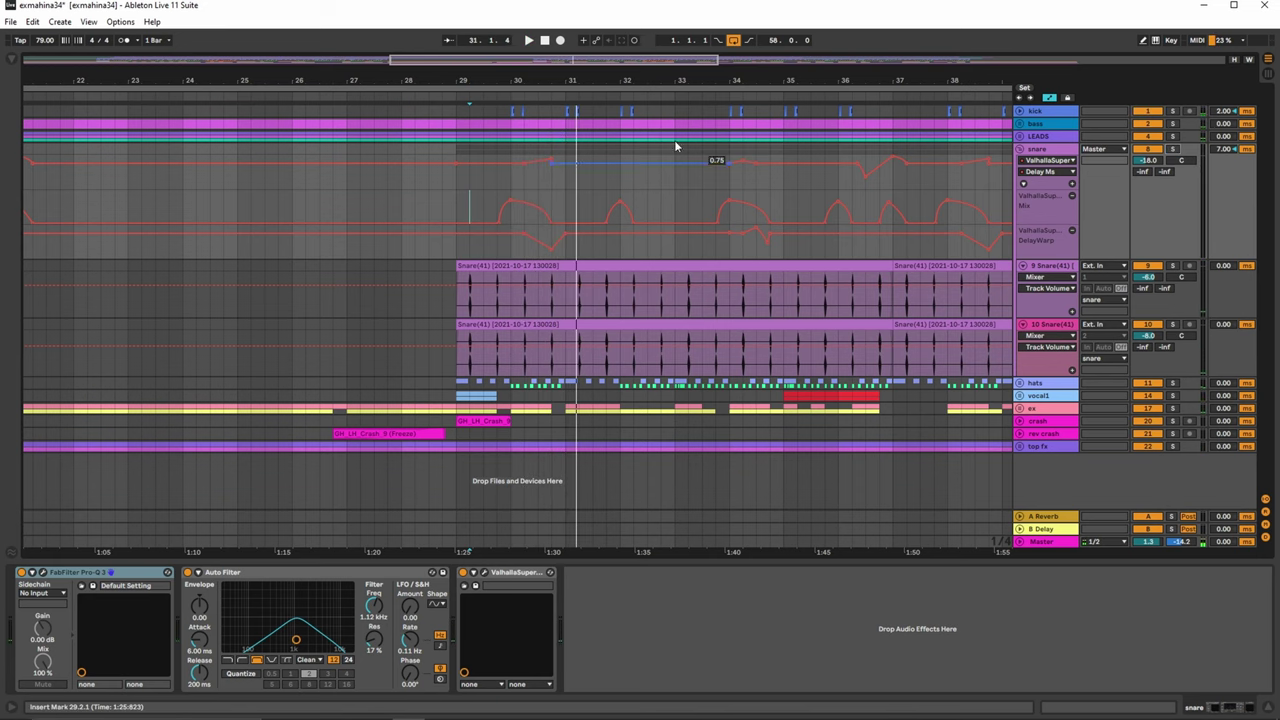
Collapse the snare group and expand the hats group
{"action": "left_click_drag", "start_coordinate": [665, 75], "coordinate": [657, 79]}
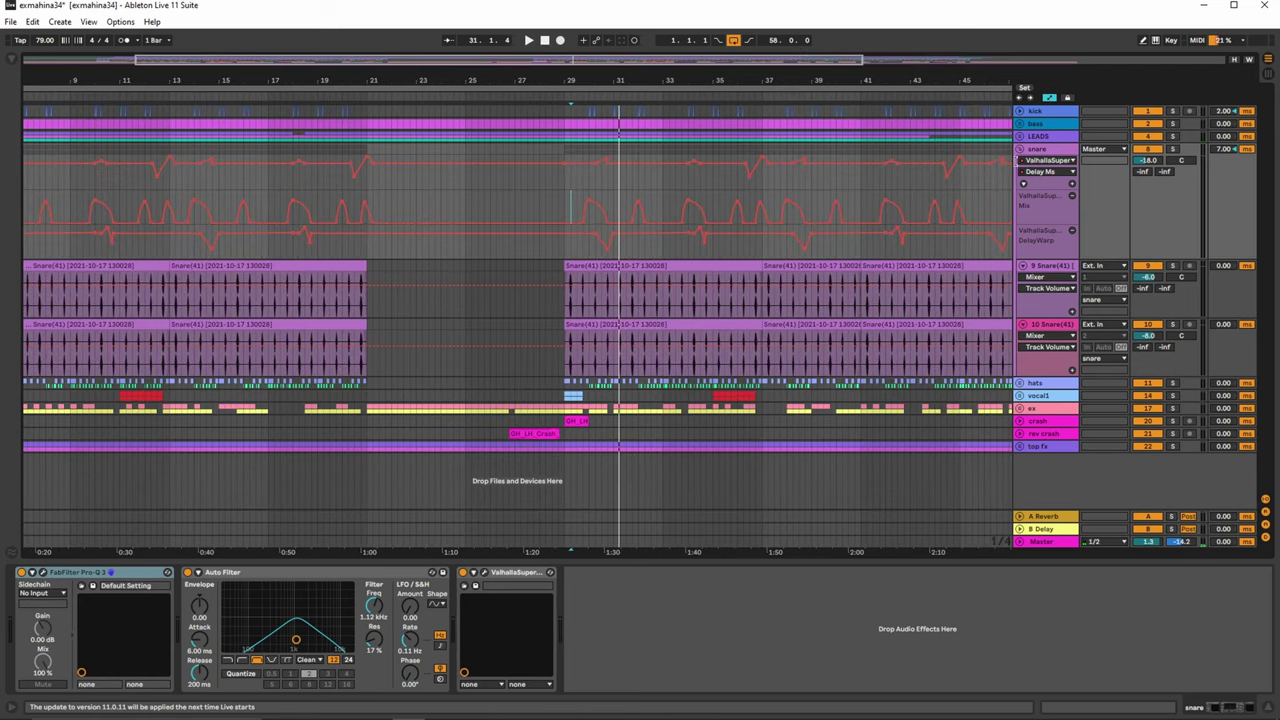
{"action": "left_click", "coordinate": [1020, 150]}
{"action": "left_click", "coordinate": [1019, 161]}
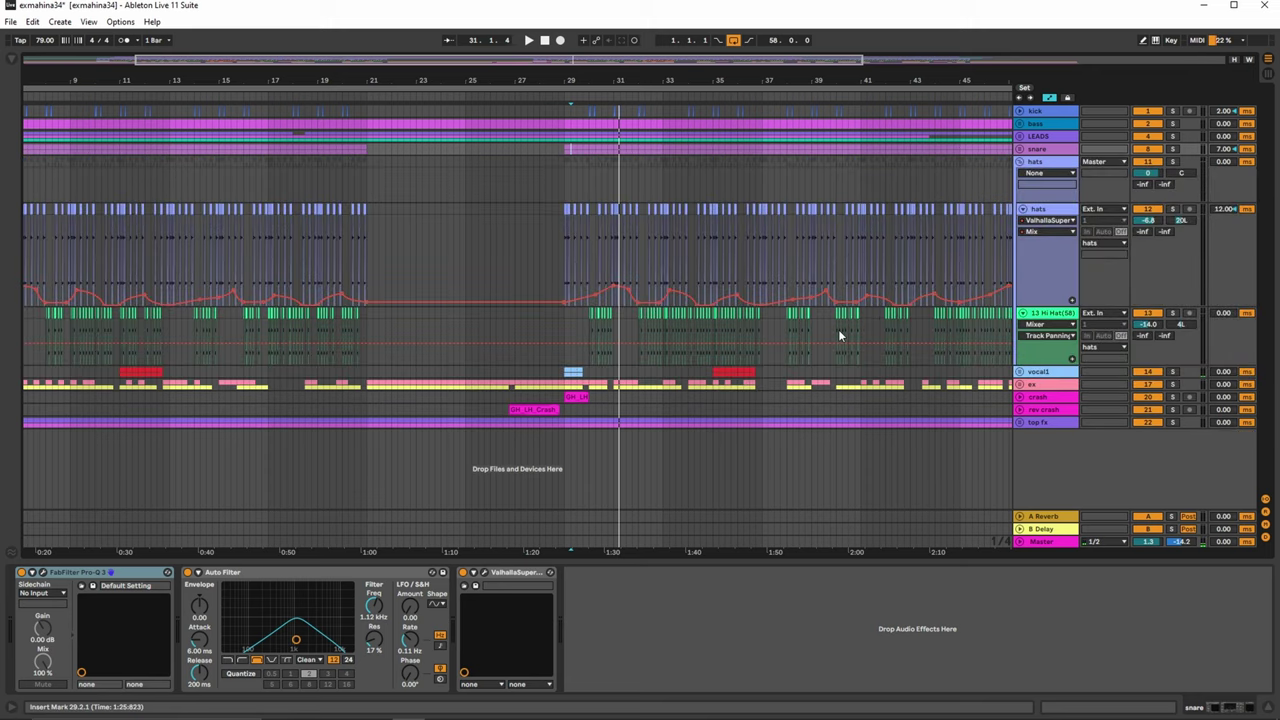
Select the Hi Hat track below hats and examine its device chain through to LFOTool
{"action": "left_click", "coordinate": [1047, 324]}
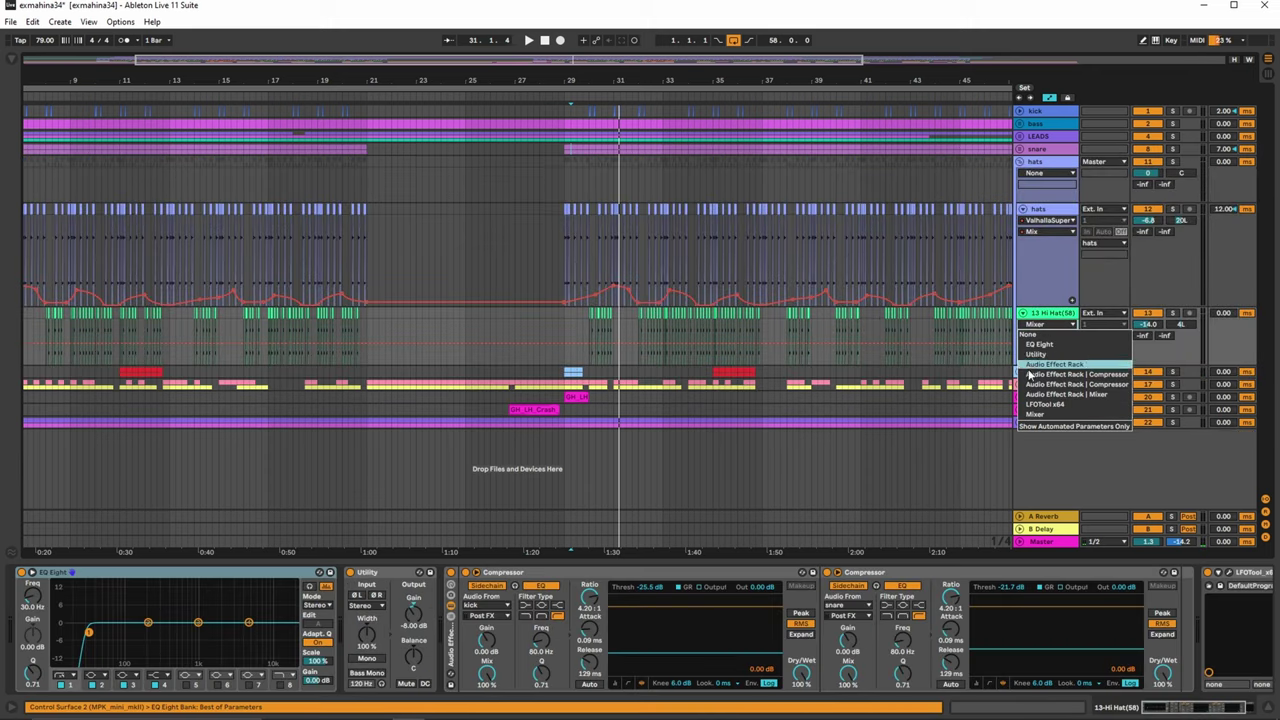
{"action": "left_click", "coordinate": [1032, 313]}
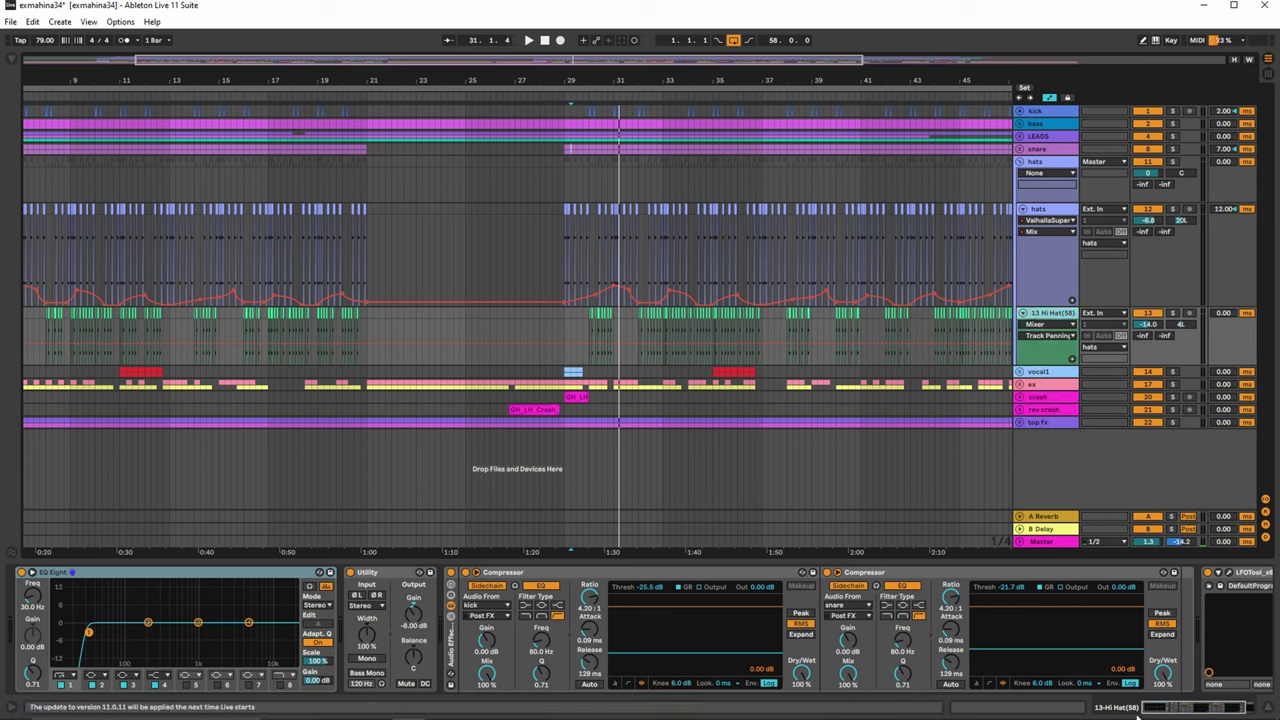
{"action": "left_click_drag", "start_coordinate": [1167, 709], "coordinate": [1200, 708]}
Audition the hi-hat parts from around bar 33 with hats soloed, and display the hats track's devices
{"action": "left_click", "coordinate": [572, 372]}
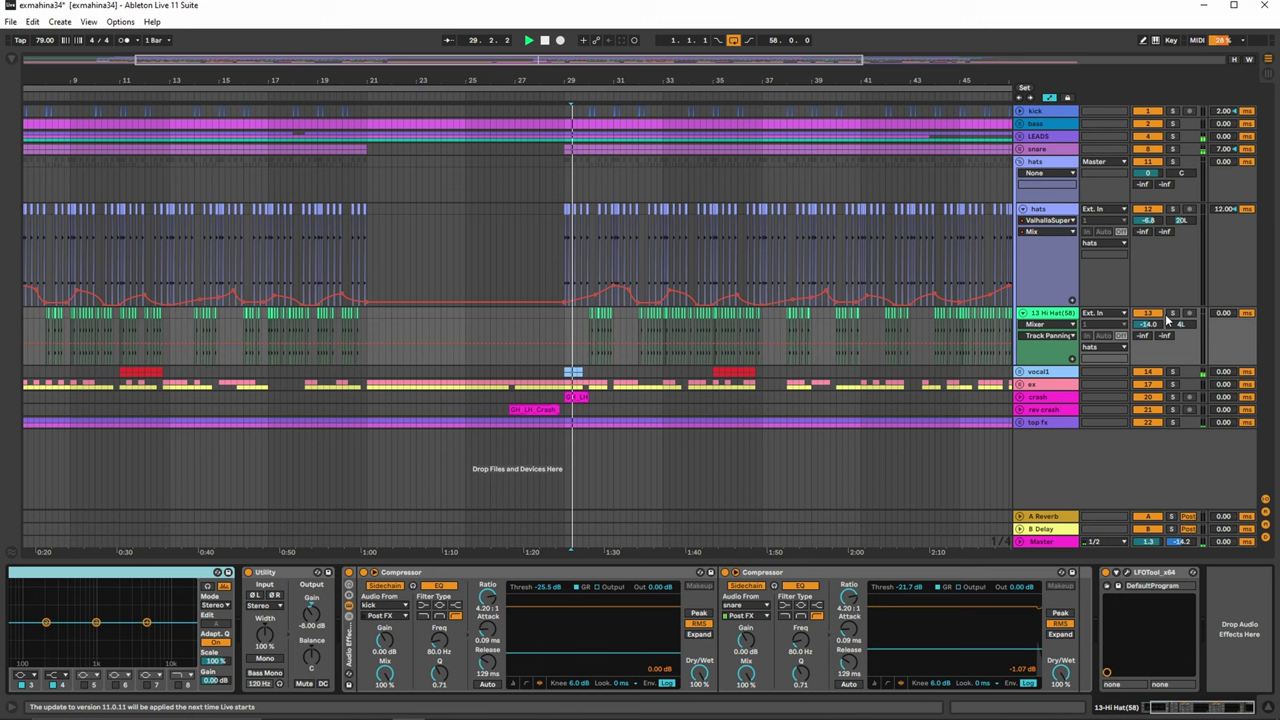
{"action": "key", "text": "space"}
{"action": "left_click", "coordinate": [673, 330]}
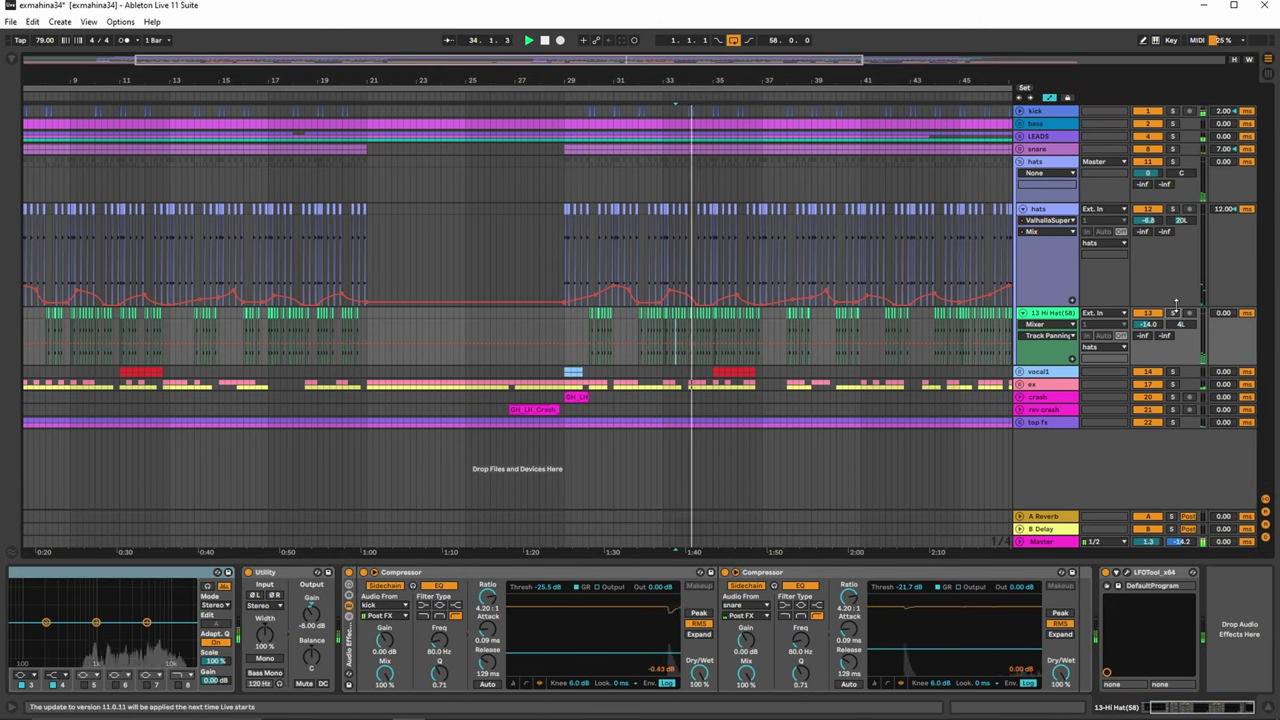
{"action": "left_click", "coordinate": [1172, 211]}
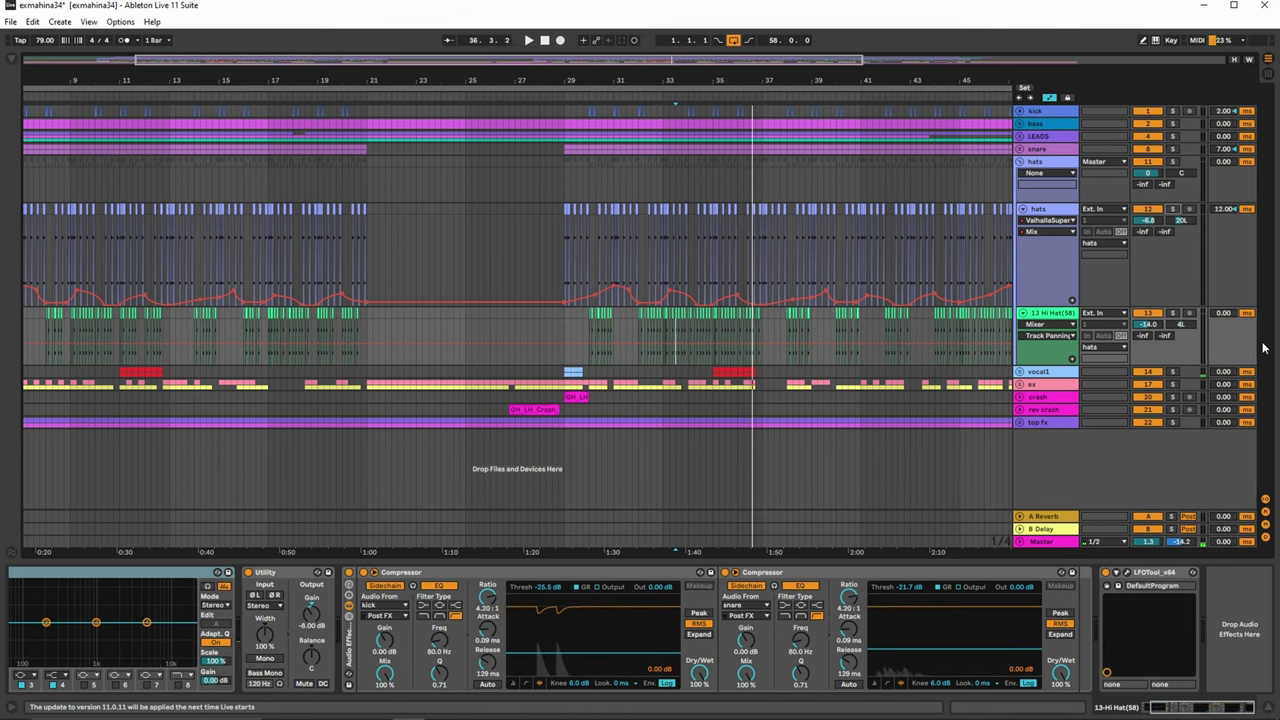
{"action": "left_click", "coordinate": [1027, 281]}
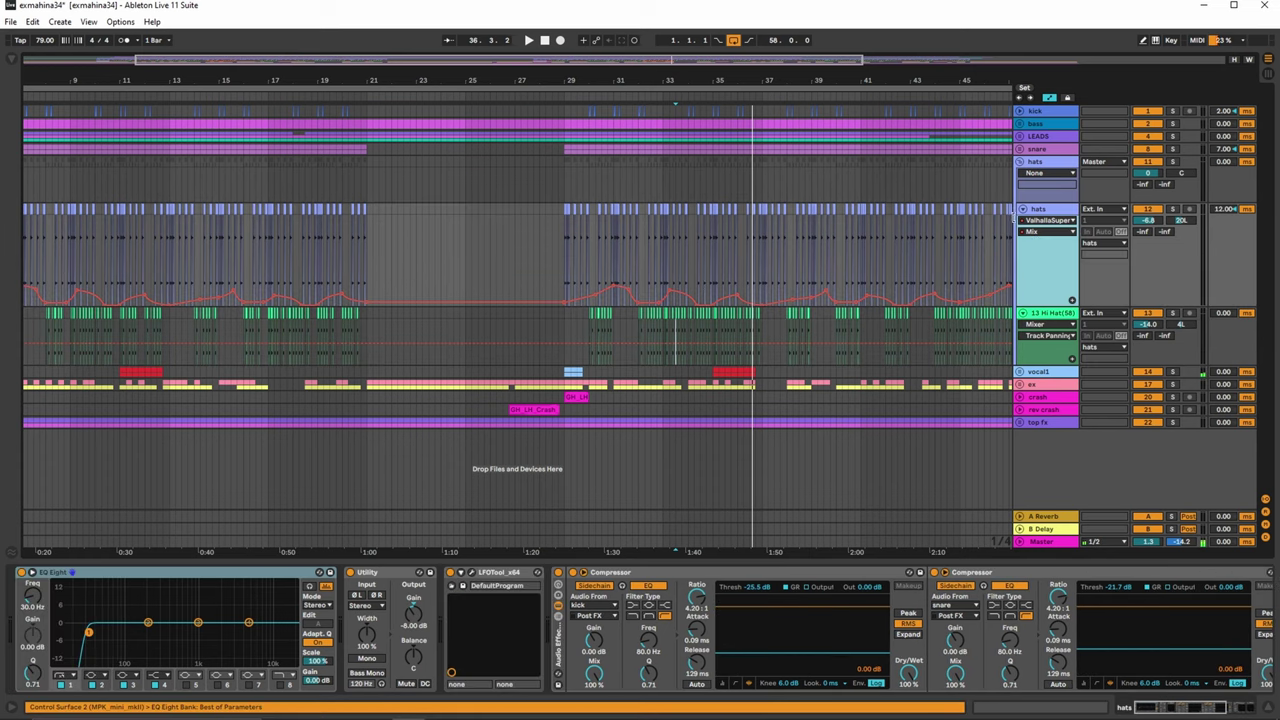
Collapse the hats group, expand the vocal1 group and hide the automation
{"action": "left_click", "coordinate": [1020, 163]}
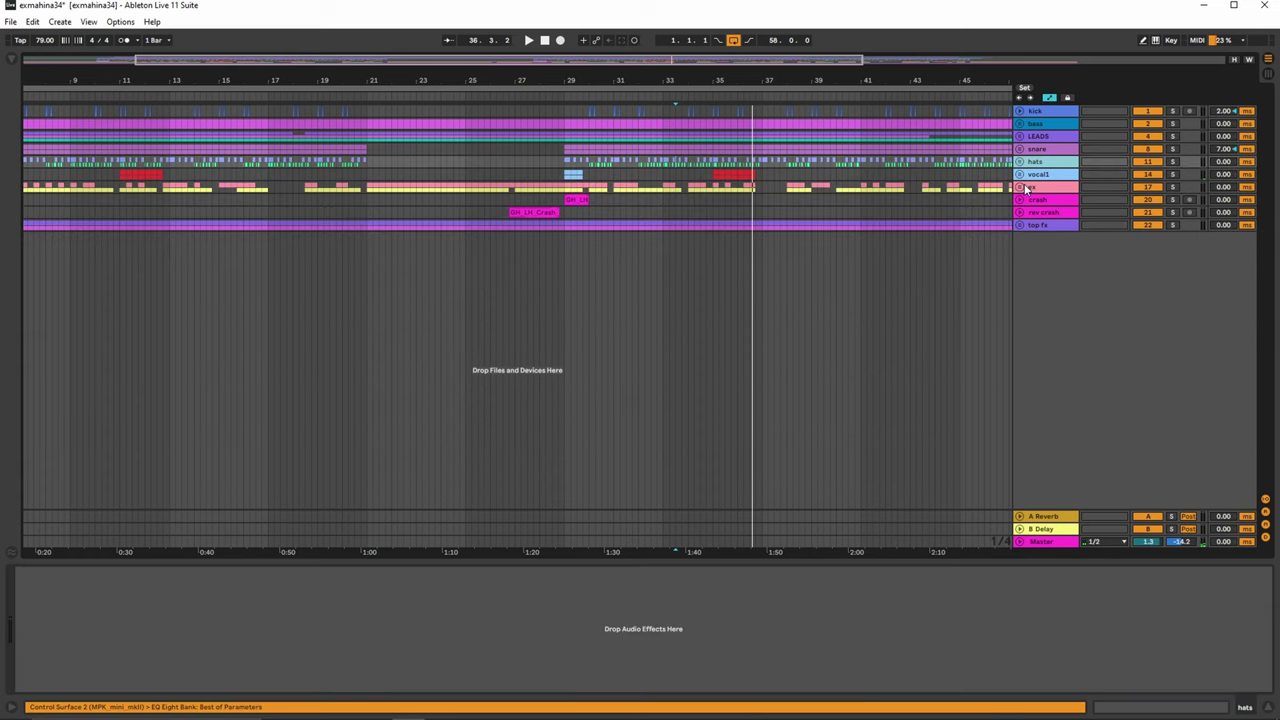
{"action": "left_click", "coordinate": [1020, 174]}
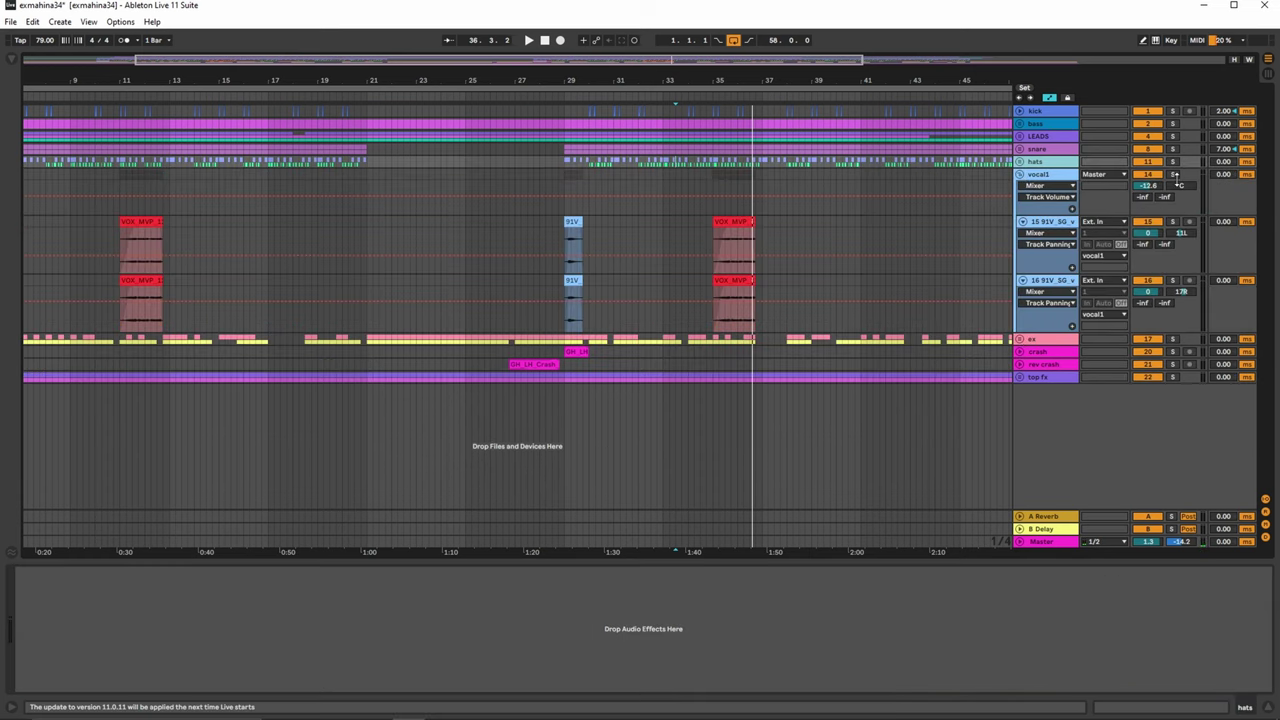
{"action": "key", "text": "a"}
Play the soloed vocal1 group from 34.4.1 and display the group's device chain
{"action": "left_click", "coordinate": [708, 236]}
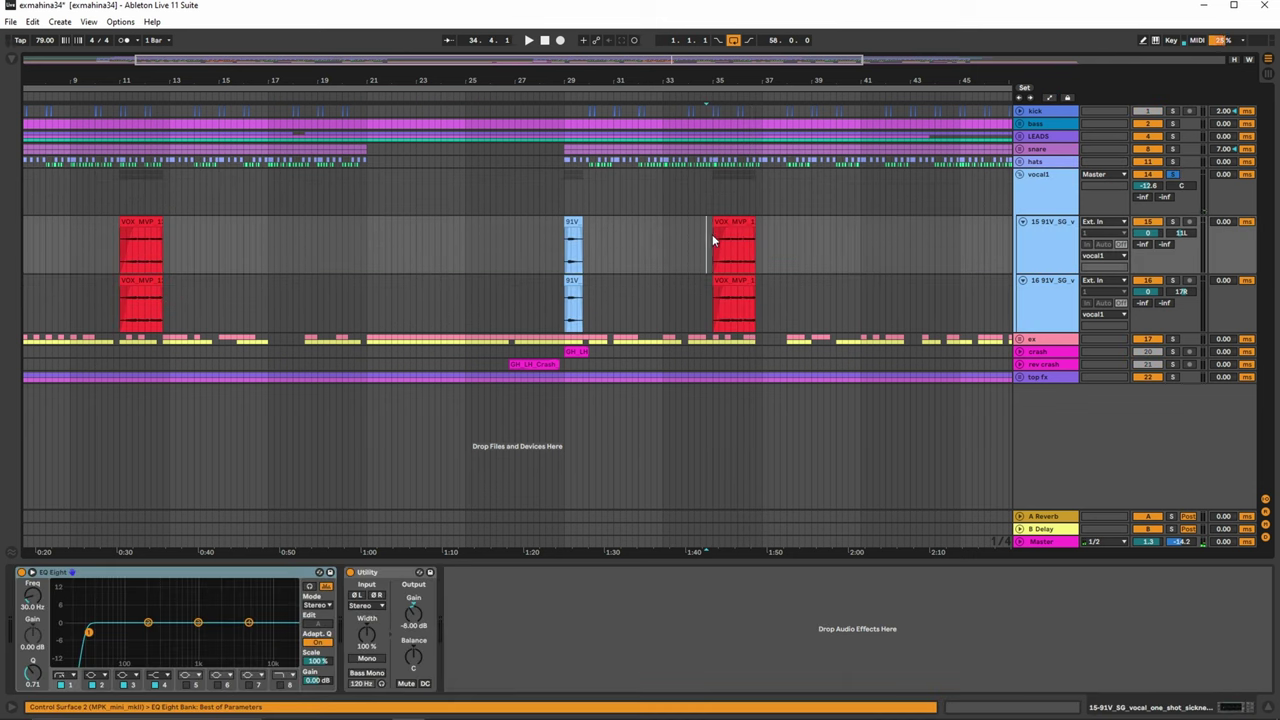
{"action": "key", "text": "space"}
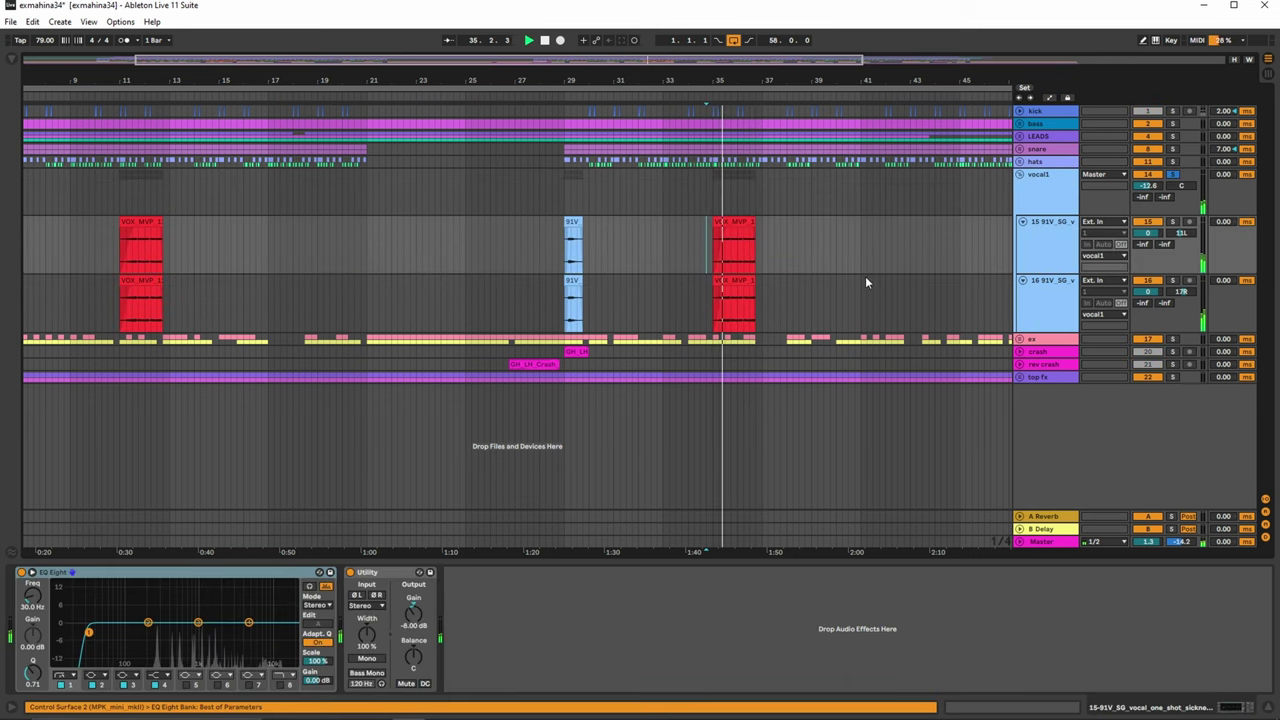
{"action": "left_click", "coordinate": [1012, 203]}
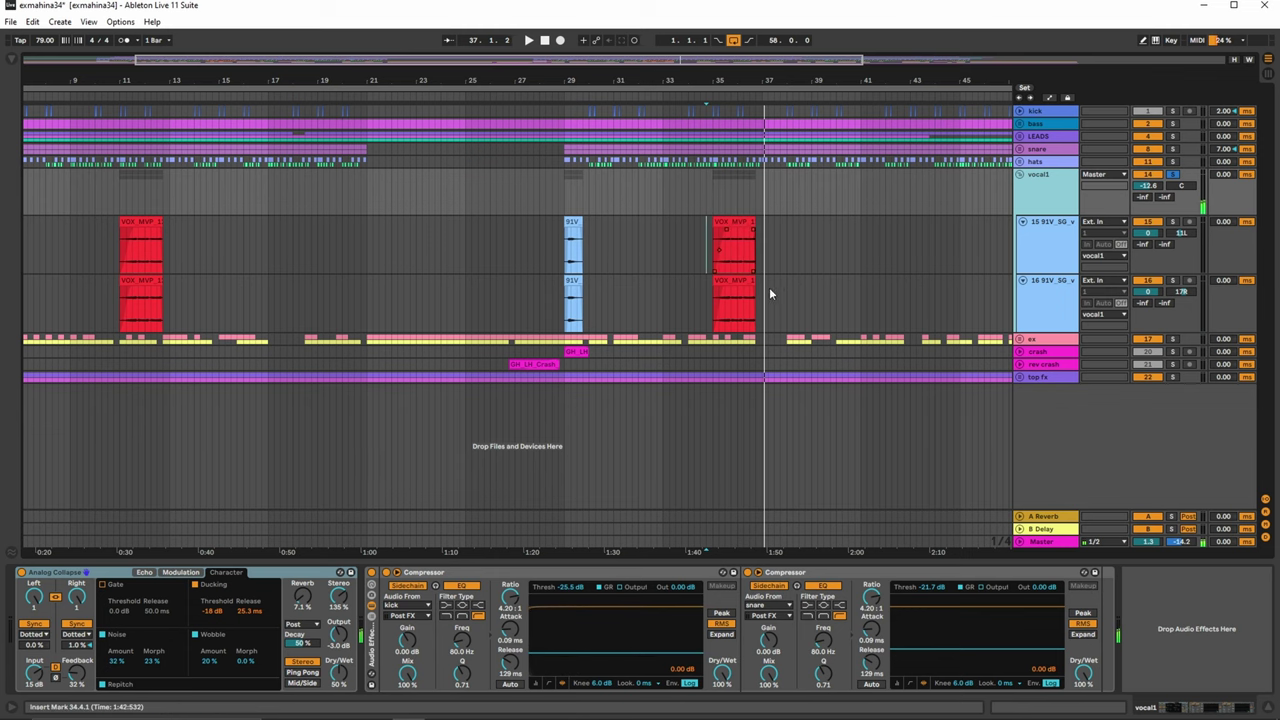
Collapse the vocal1 group and expand the ex group to show the tree tone and chirp tracks
{"action": "left_click_drag", "start_coordinate": [866, 78], "coordinate": [597, 118]}
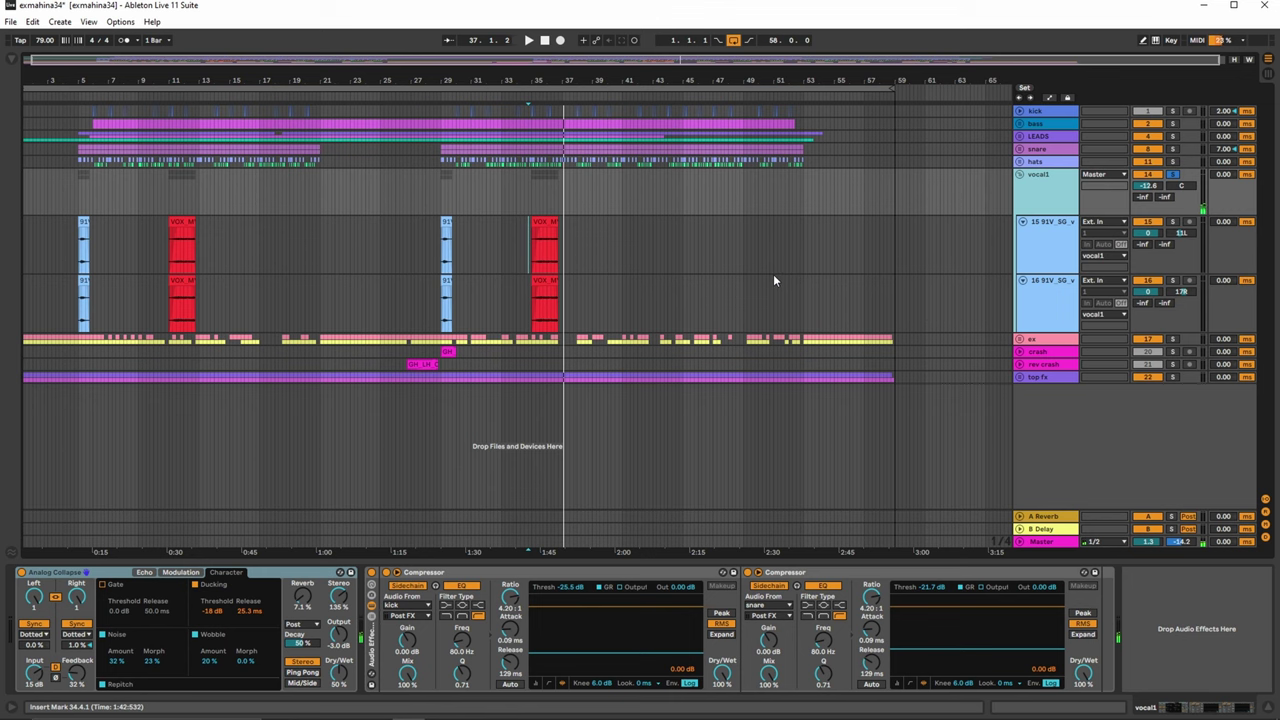
{"action": "left_click", "coordinate": [1019, 174]}
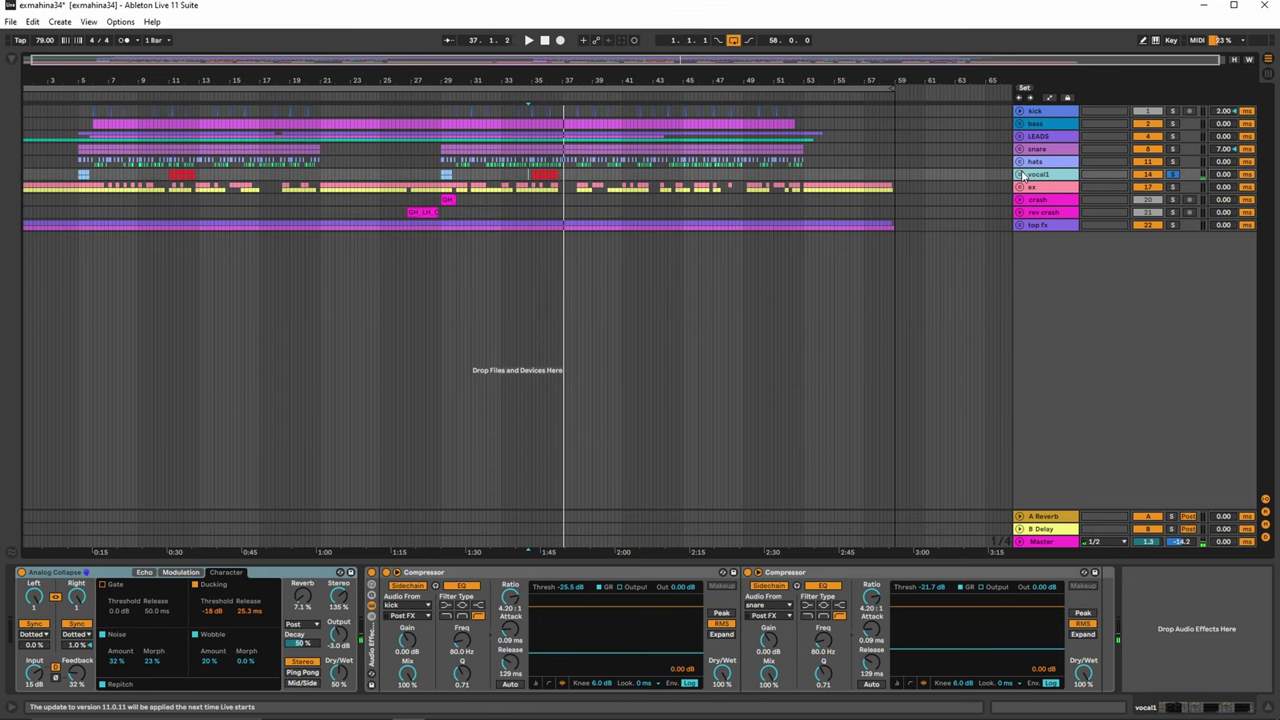
{"action": "left_click", "coordinate": [1020, 187]}
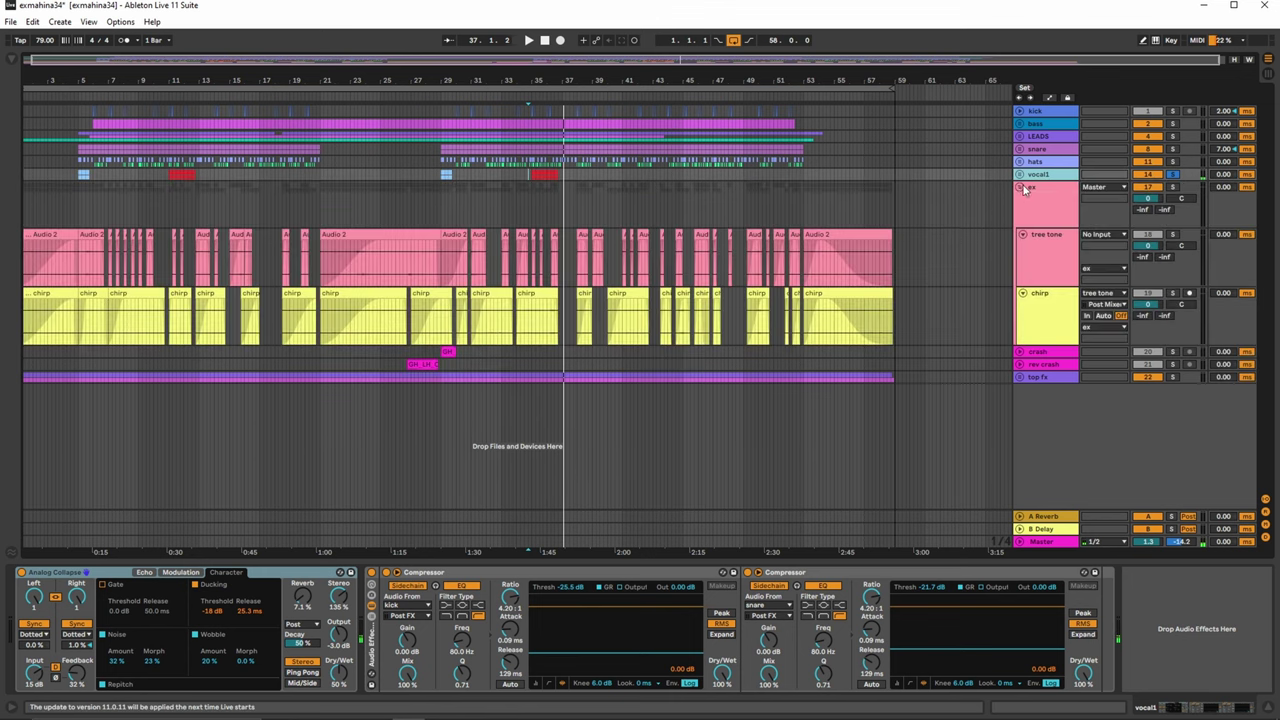
Play the ex group from 26.4.1, soloing tree tone, chirp and the whole group in turn
{"action": "left_click", "coordinate": [399, 251]}
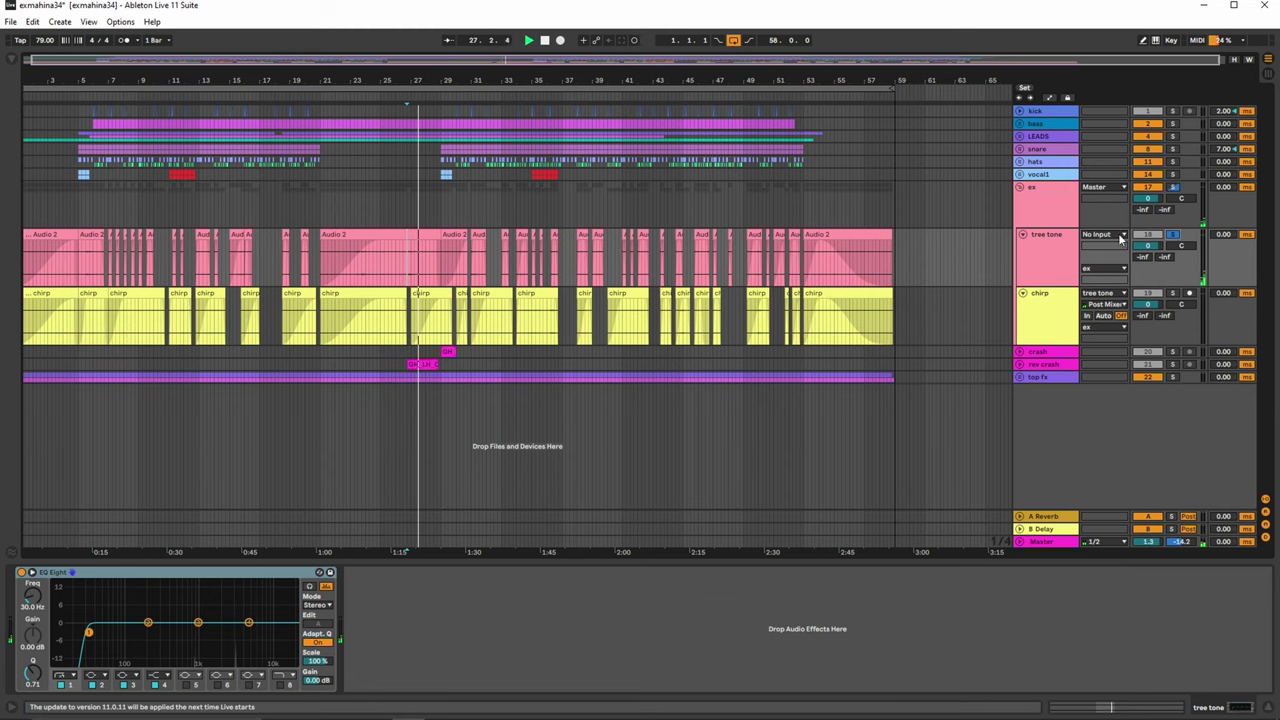
{"action": "left_click_drag", "start_coordinate": [398, 78], "coordinate": [398, 150]}
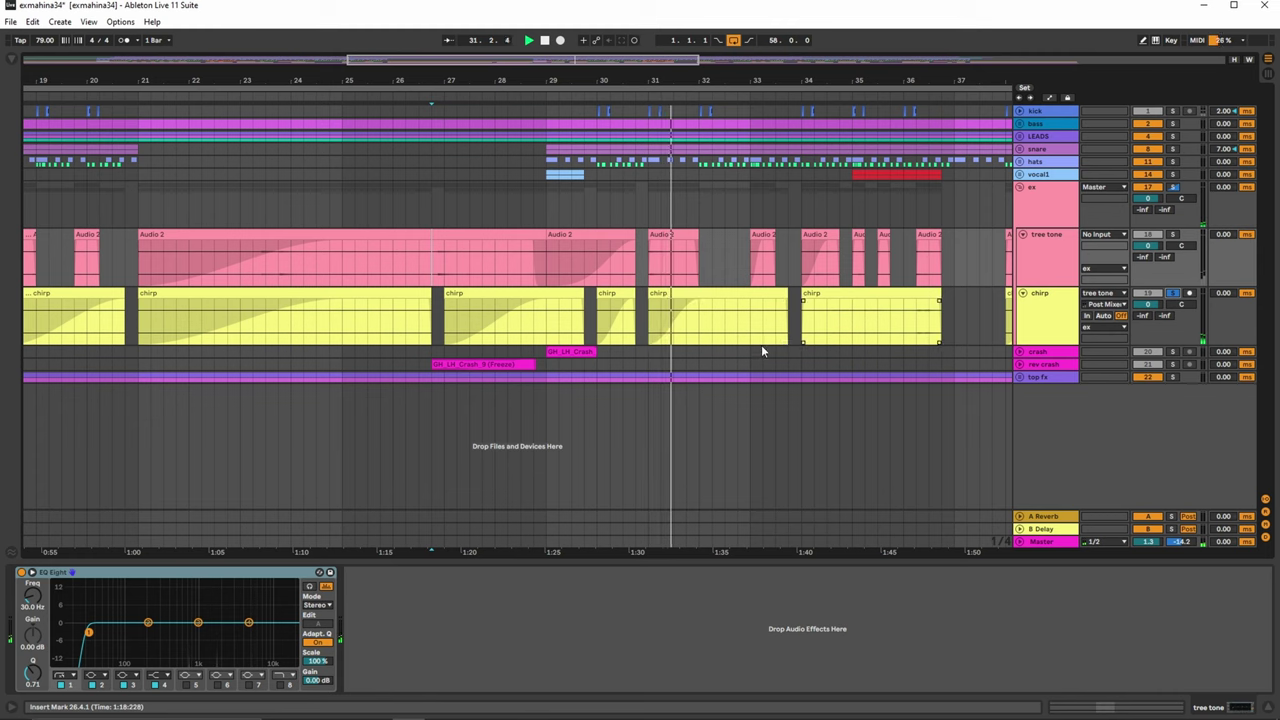
{"action": "left_click", "coordinate": [1173, 188]}
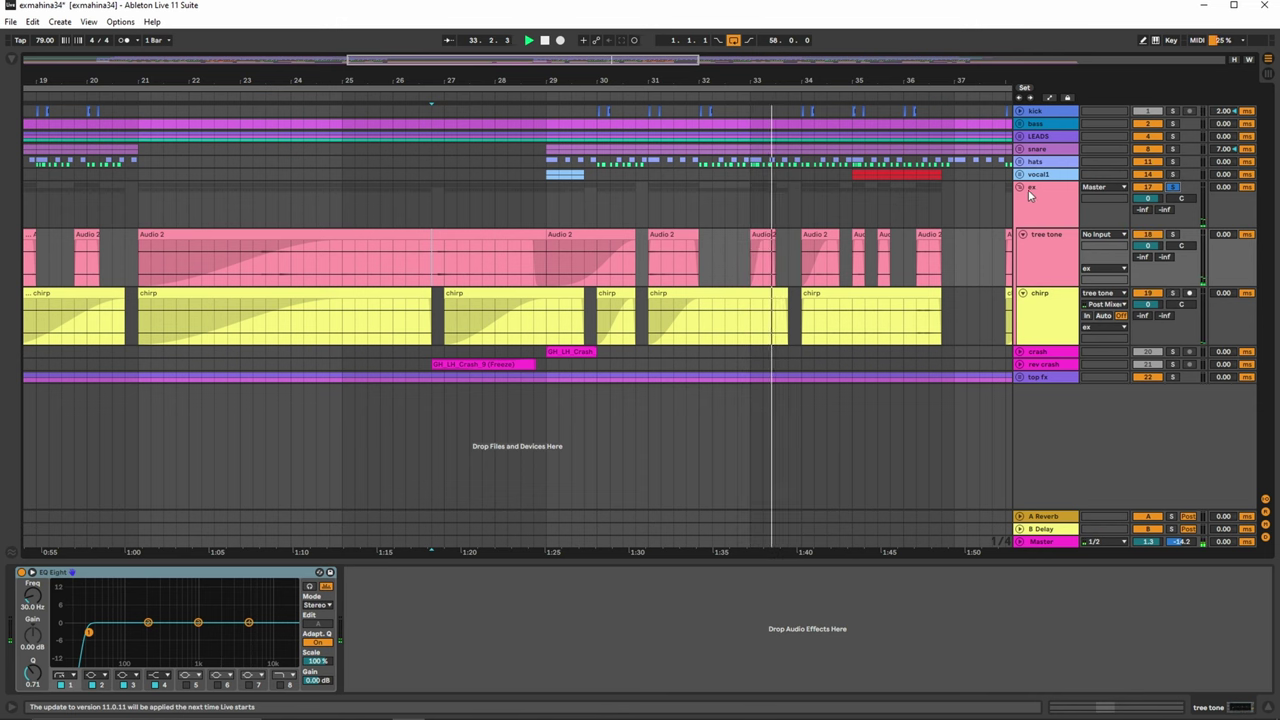
Show the whole arrangement, highlight the tree tone and chirp clips from about bar 27 to 38, and display each track's devices
{"action": "left_click_drag", "start_coordinate": [856, 81], "coordinate": [721, 45]}
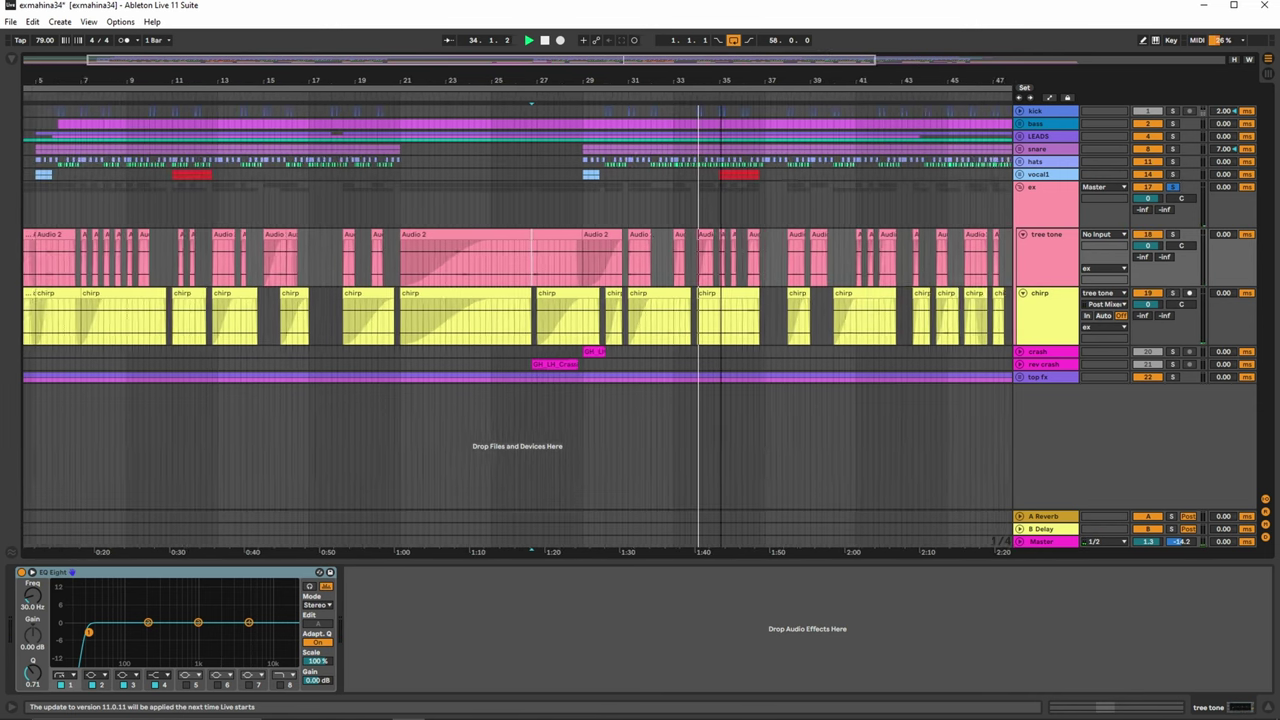
{"action": "left_click_drag", "start_coordinate": [616, 58], "coordinate": [616, 48]}
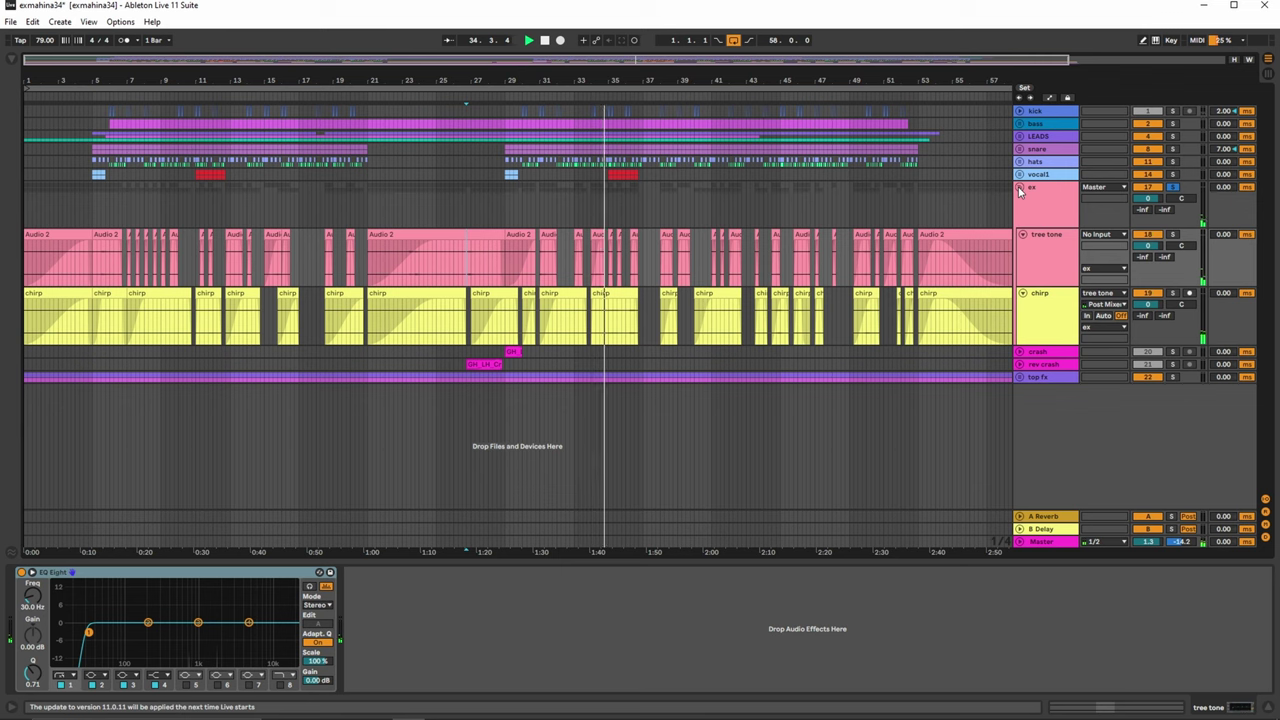
{"action": "left_click_drag", "start_coordinate": [471, 258], "coordinate": [671, 310]}
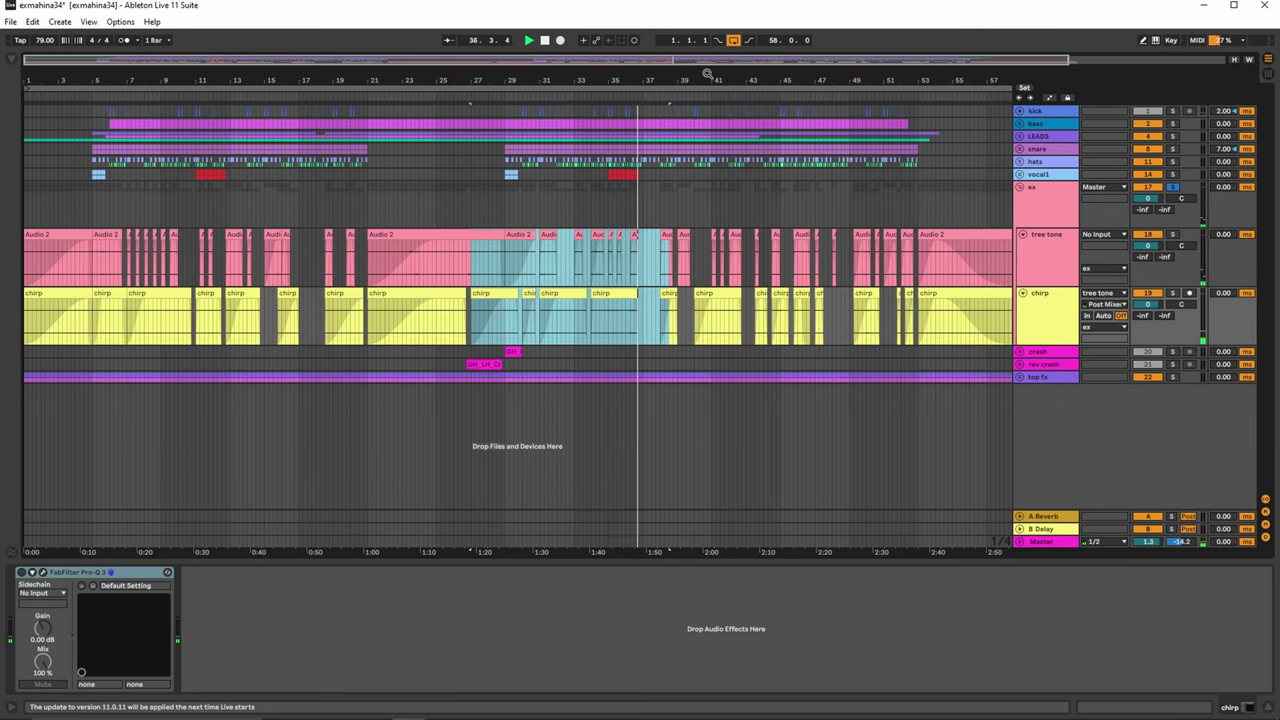
{"action": "left_click_drag", "start_coordinate": [708, 74], "coordinate": [704, 65]}
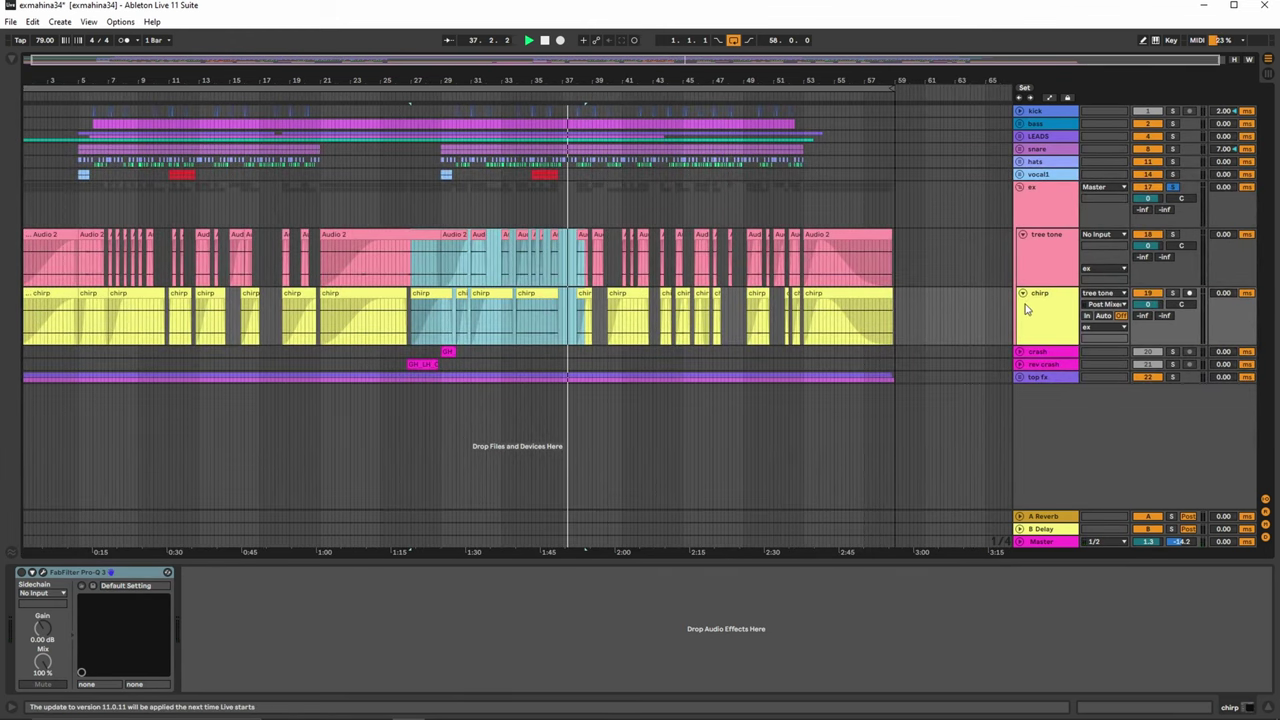
{"action": "left_click", "coordinate": [1072, 262]}
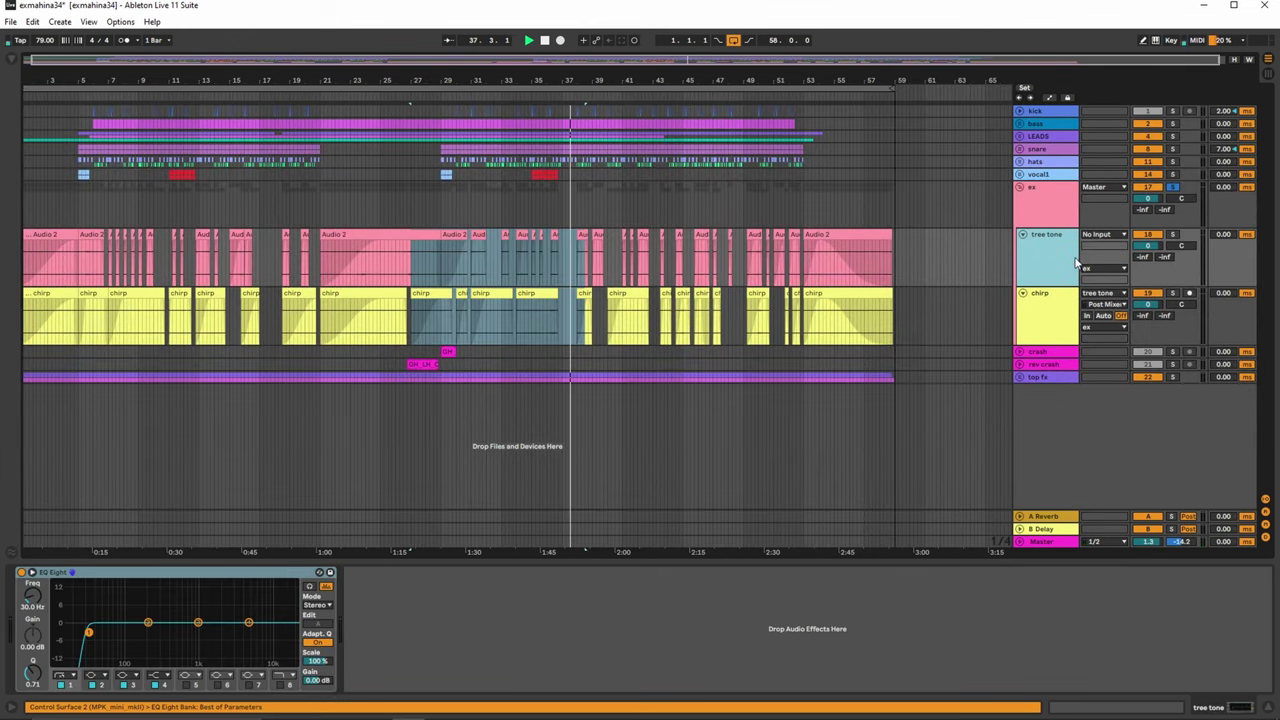
Expand the crash track and play the crash and rev crash from 26.4.1, first soloed and then in the full mix
{"action": "left_click", "coordinate": [1018, 352]}
{"action": "left_click", "coordinate": [443, 392]}
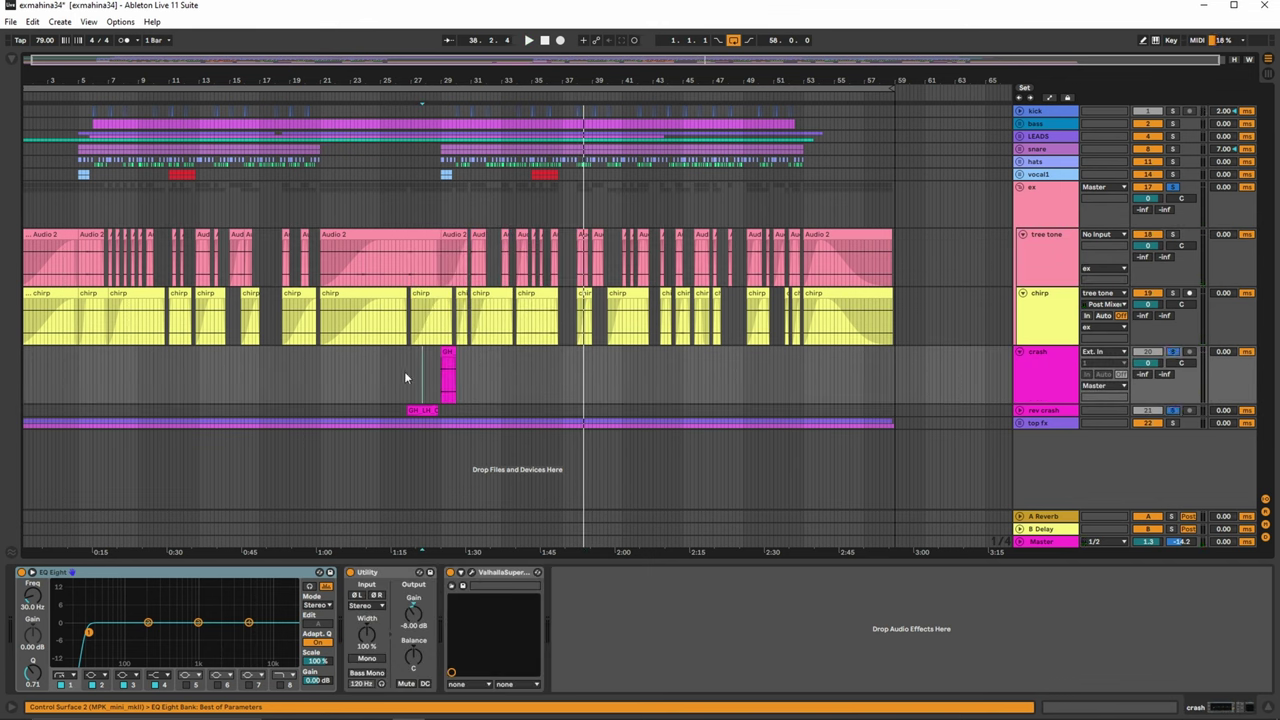
{"action": "left_click", "coordinate": [404, 371]}
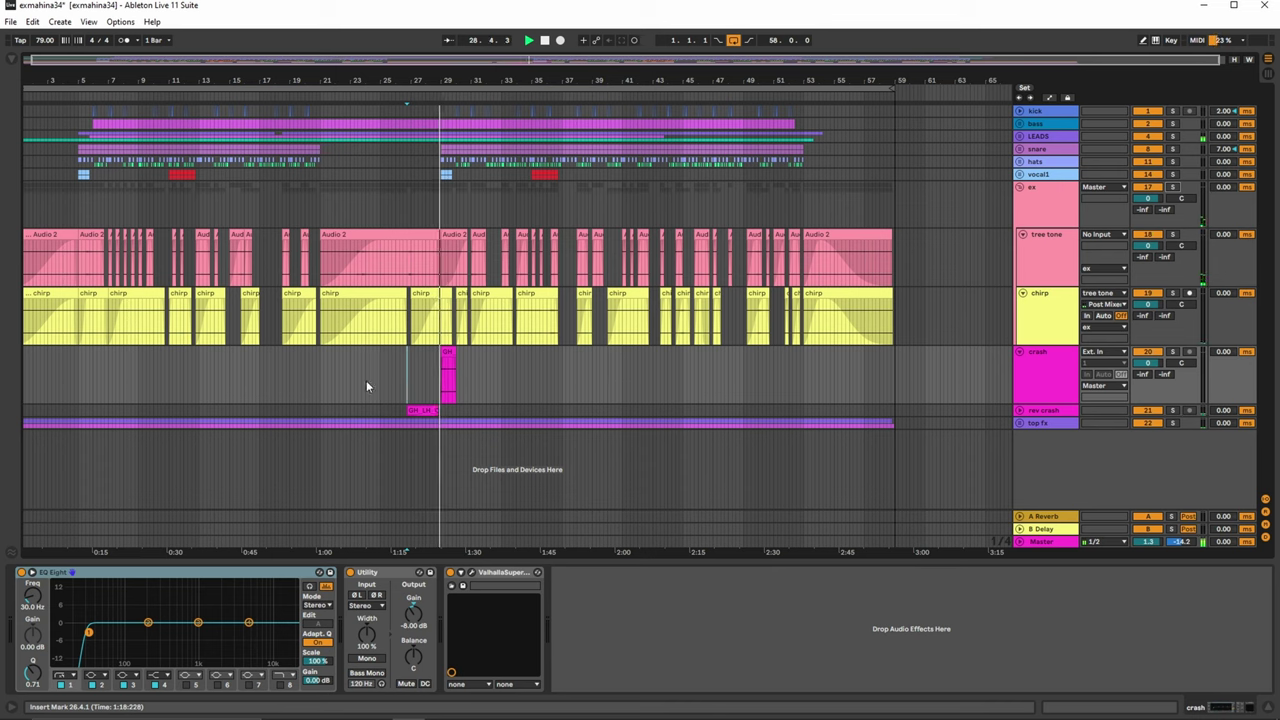
Expand the top fx group and audition its Vinyl Noise and Birds Chirping tracks in solo from about bar 31
{"action": "left_click", "coordinate": [1021, 422]}
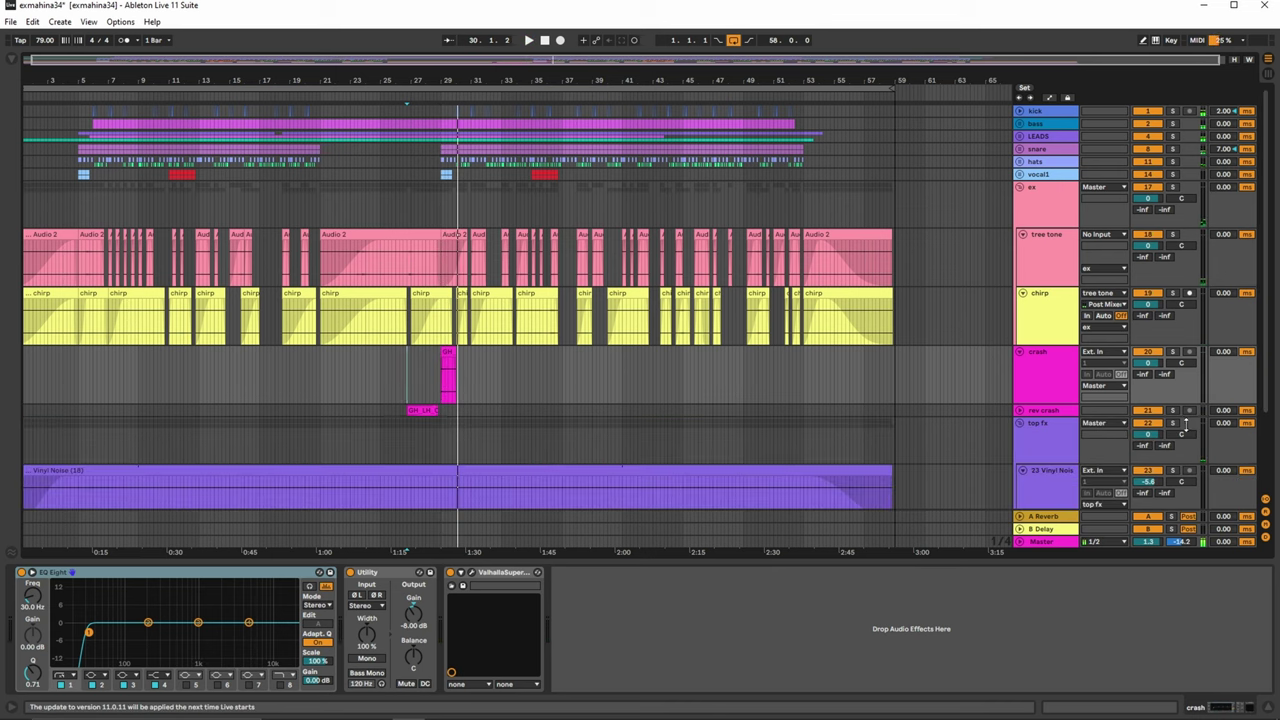
{"action": "scroll", "coordinate": [962, 450], "scroll_direction": "down", "scroll_amount": 2}
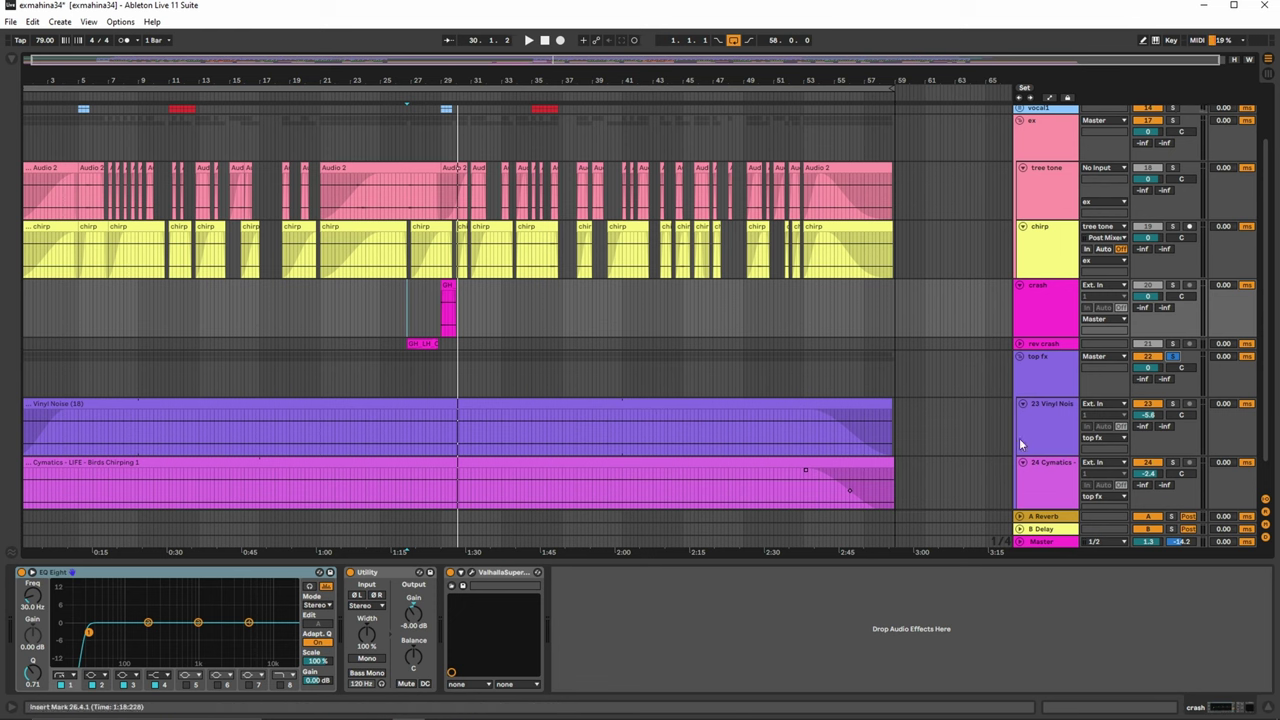
{"action": "left_click", "coordinate": [432, 440]}
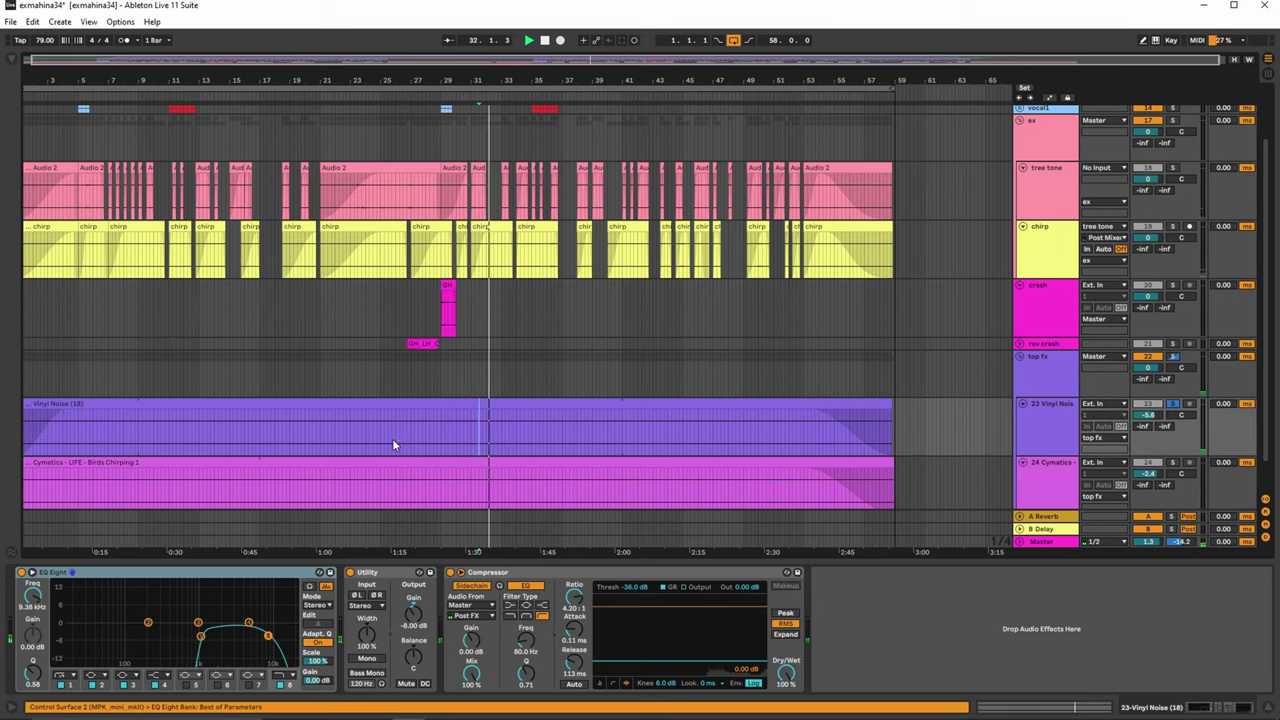
{"action": "left_click", "coordinate": [1175, 463]}
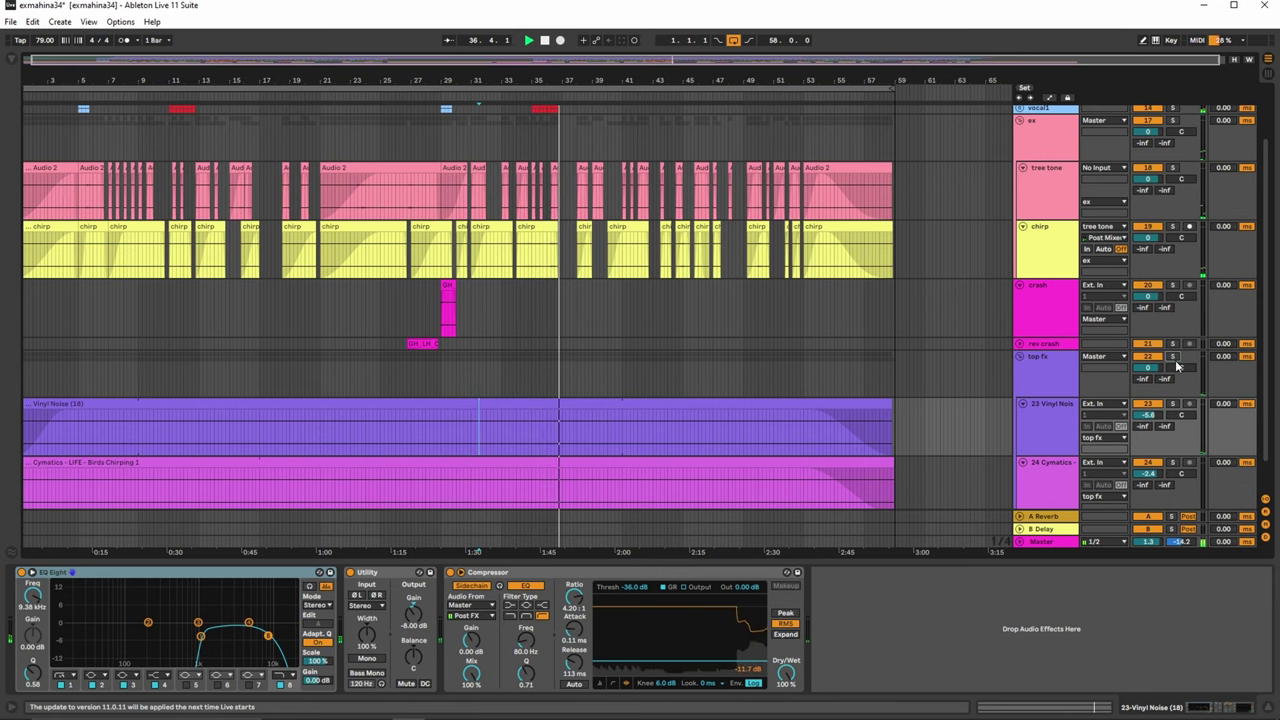
{"action": "left_click_drag", "start_coordinate": [1268, 308], "coordinate": [1270, 194]}
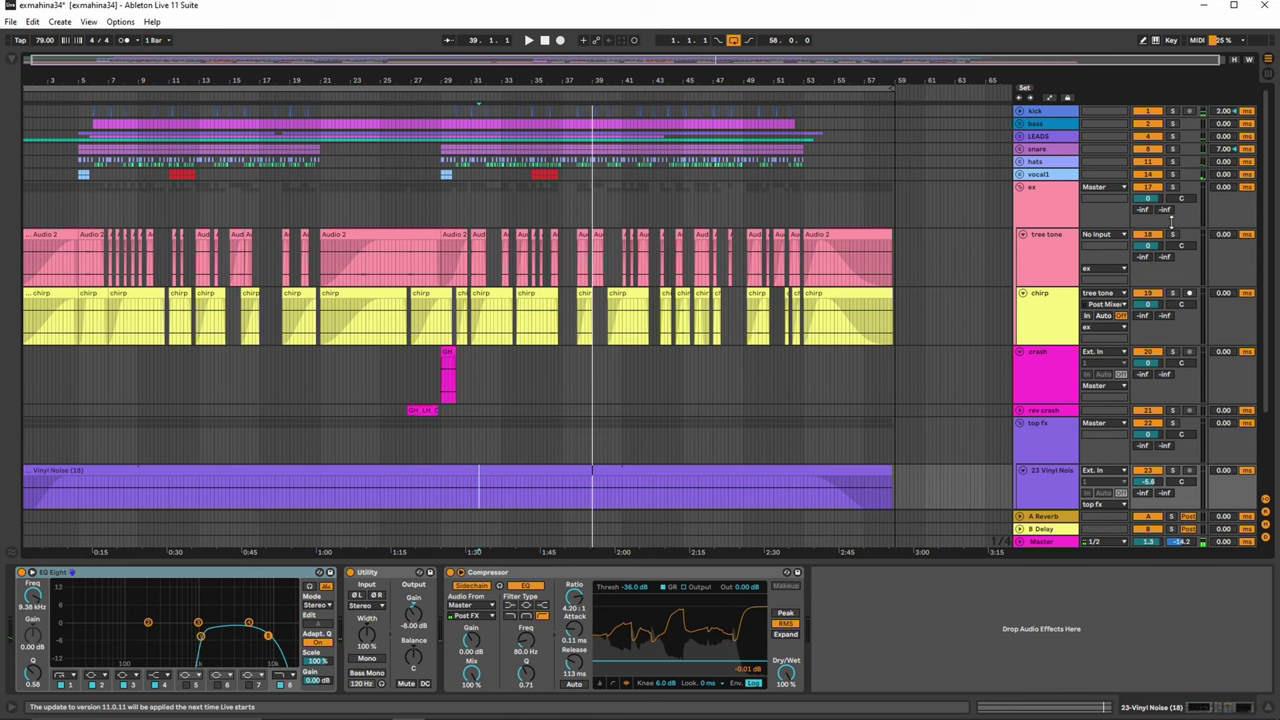
{"action": "scroll", "coordinate": [1226, 345], "scroll_direction": "down", "scroll_amount": 3}
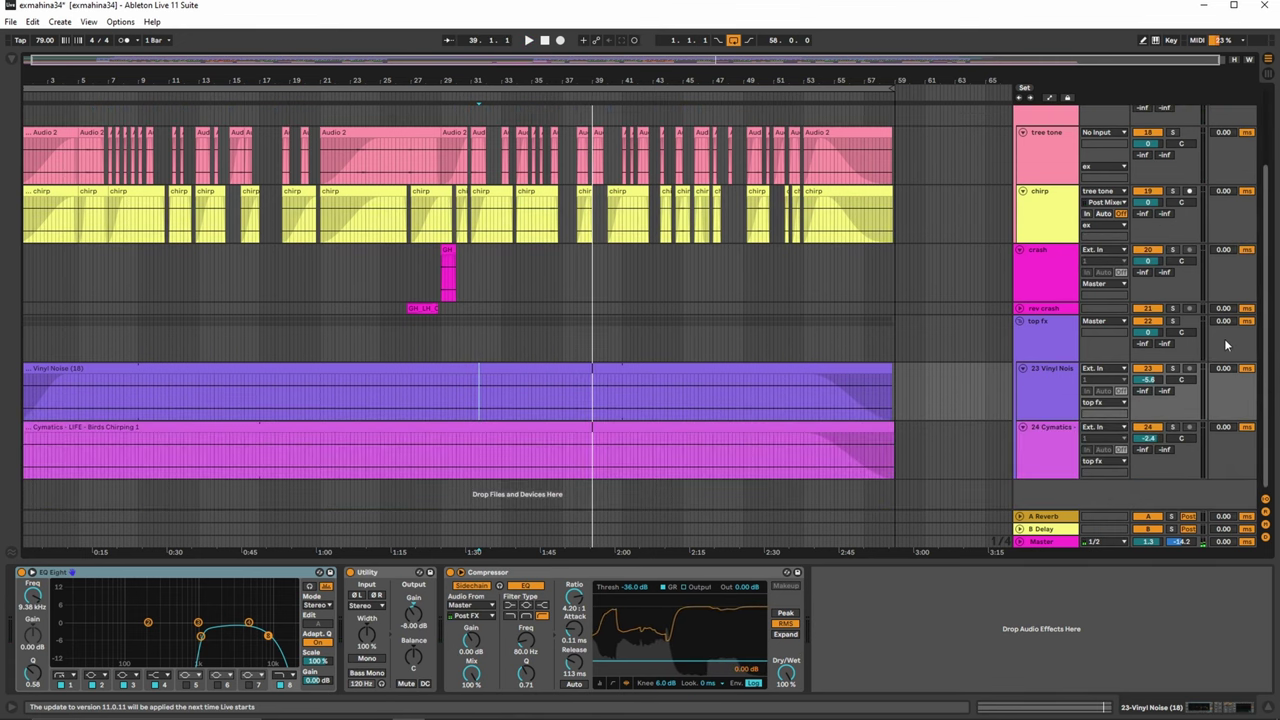
{"action": "scroll", "coordinate": [1210, 250], "scroll_direction": "up", "scroll_amount": 3}
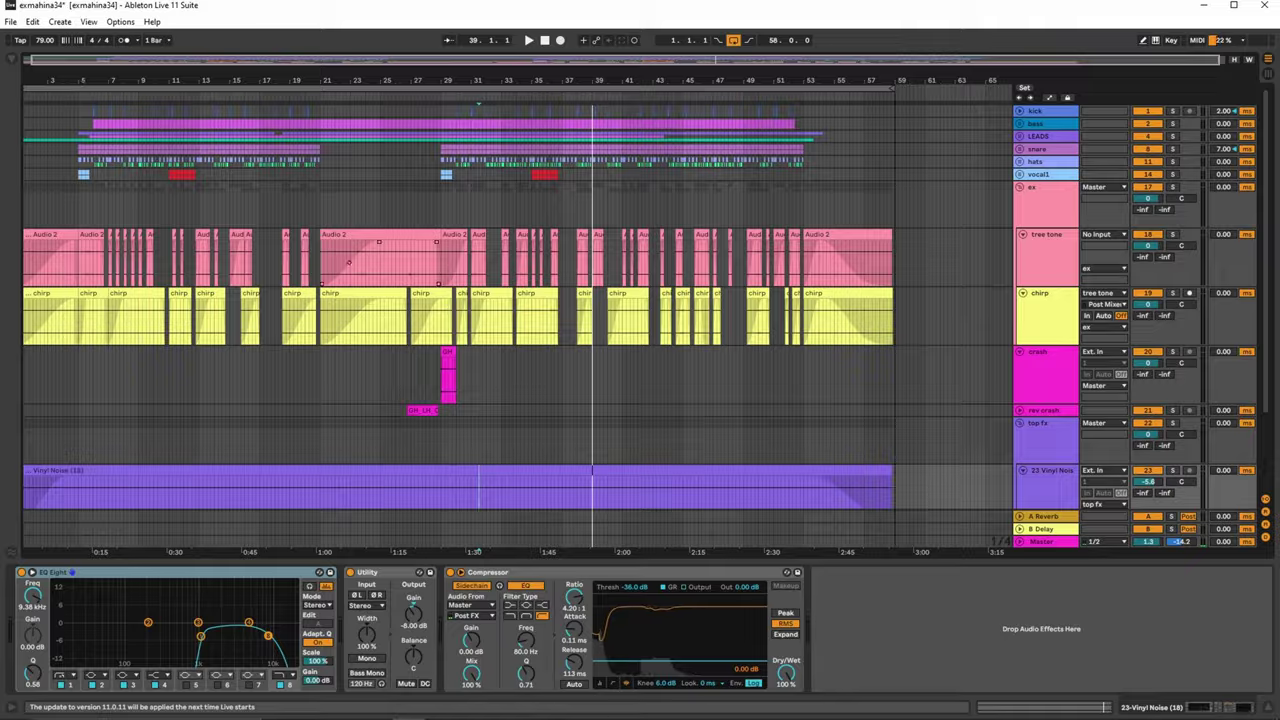